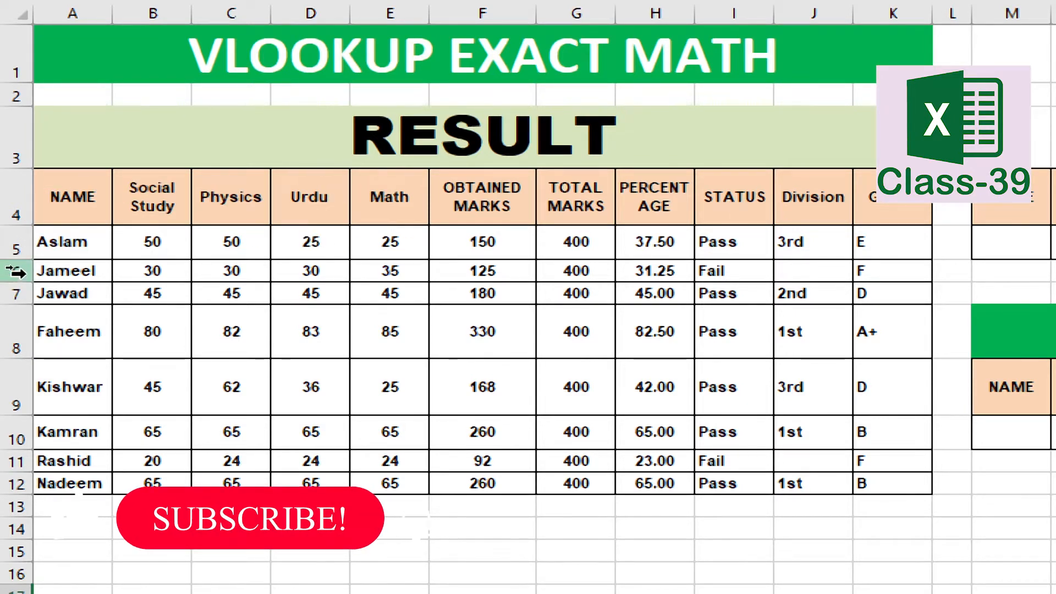
Examine the student names, marks and column headings in the RESULT table (A4:K12).
{"action": "left_click_drag", "start_coordinate": [65, 240], "coordinate": [67, 480]}
{"action": "left_click", "coordinate": [128, 387]}
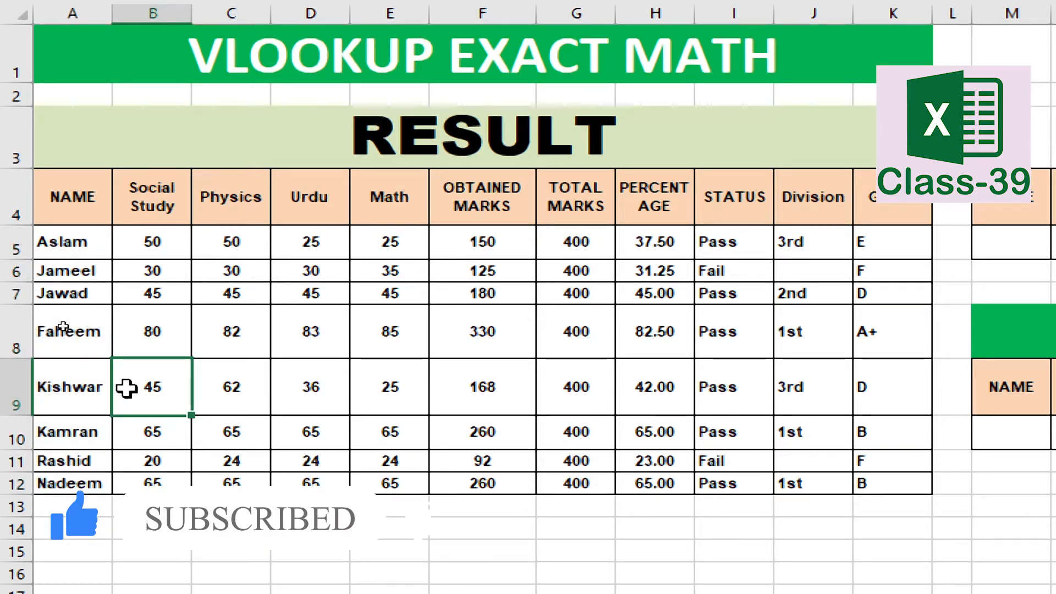
{"action": "left_click", "coordinate": [71, 271]}
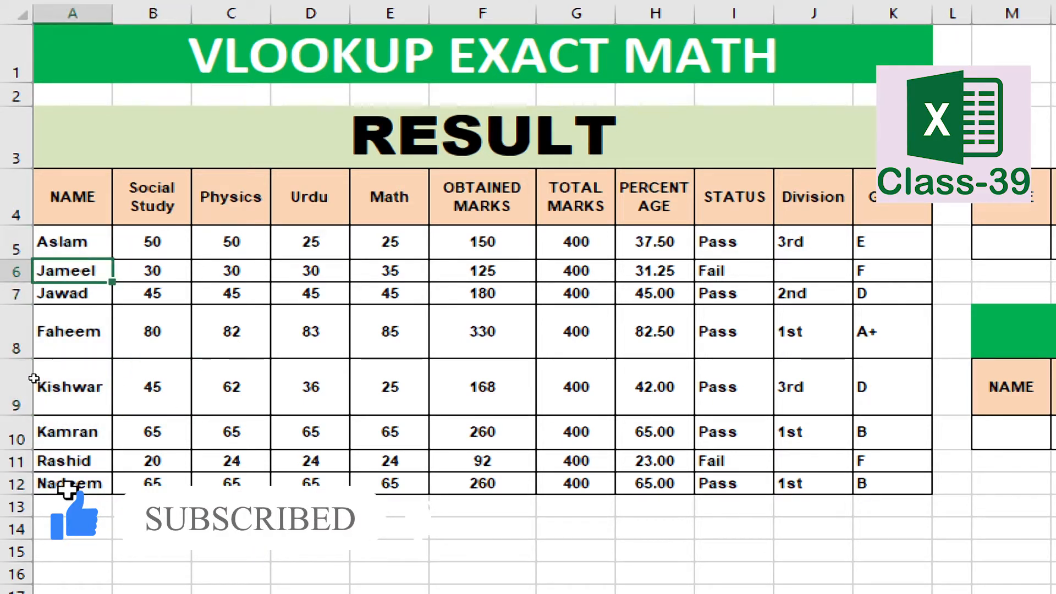
{"action": "left_click_drag", "start_coordinate": [131, 246], "coordinate": [892, 243]}
{"action": "left_click", "coordinate": [242, 382]}
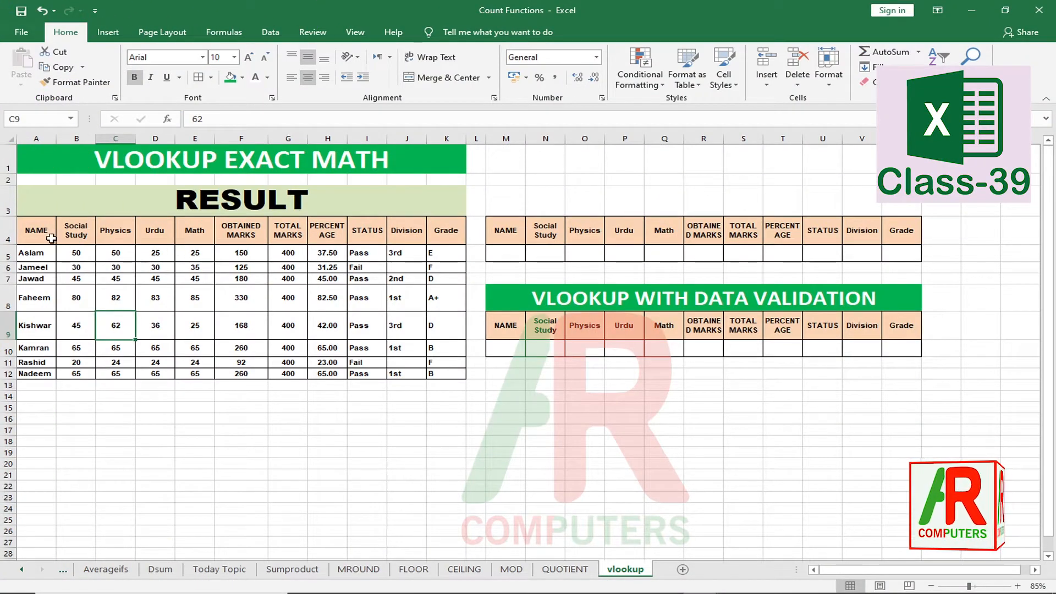
{"action": "left_click_drag", "start_coordinate": [52, 238], "coordinate": [447, 343]}
{"action": "left_click", "coordinate": [446, 343]}
Examine the empty lookup row M5:W5 and its headings, from the name cell across the subject and result cells.
{"action": "left_click_drag", "start_coordinate": [28, 237], "coordinate": [905, 233]}
{"action": "left_click", "coordinate": [843, 253]}
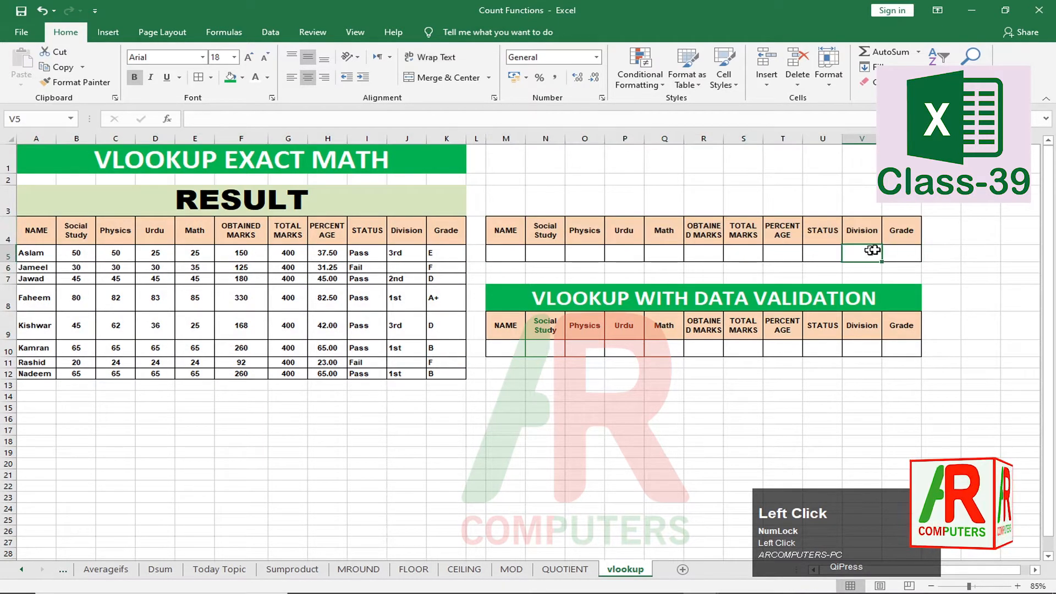
{"action": "left_click", "coordinate": [507, 257]}
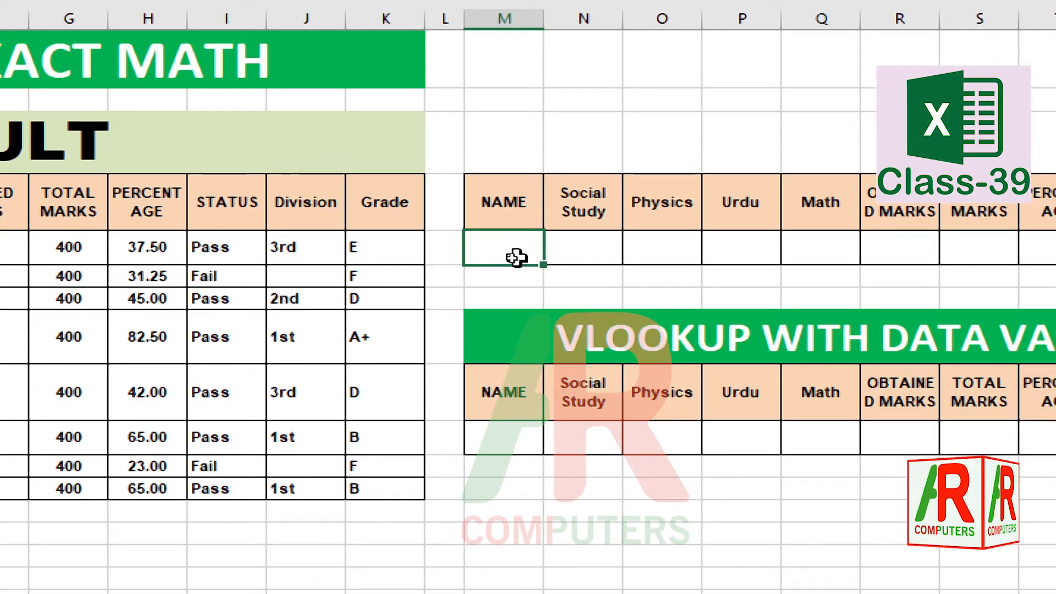
{"action": "left_click", "coordinate": [592, 247]}
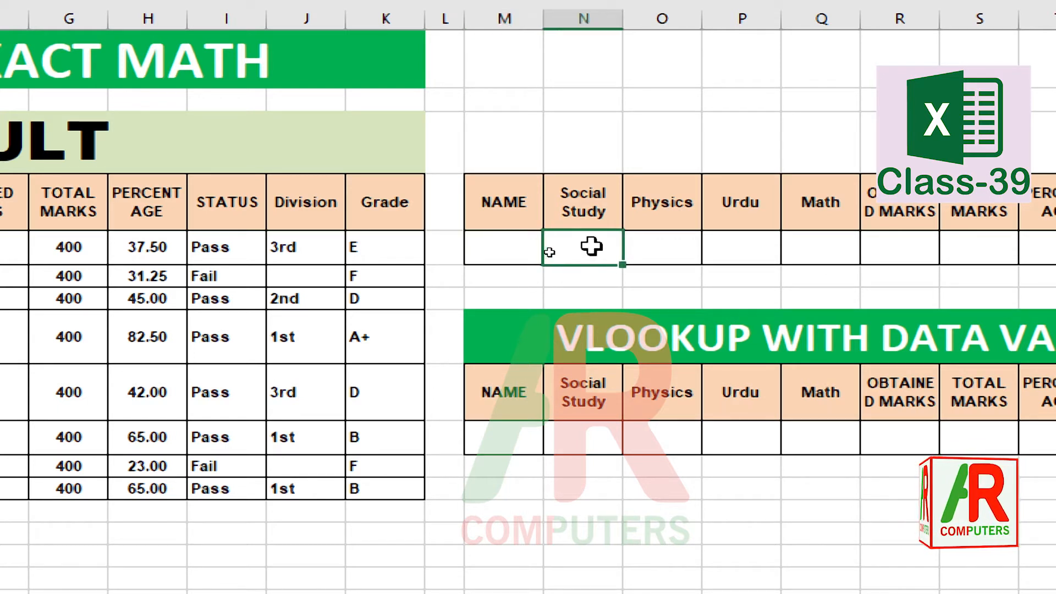
{"action": "left_click", "coordinate": [676, 250]}
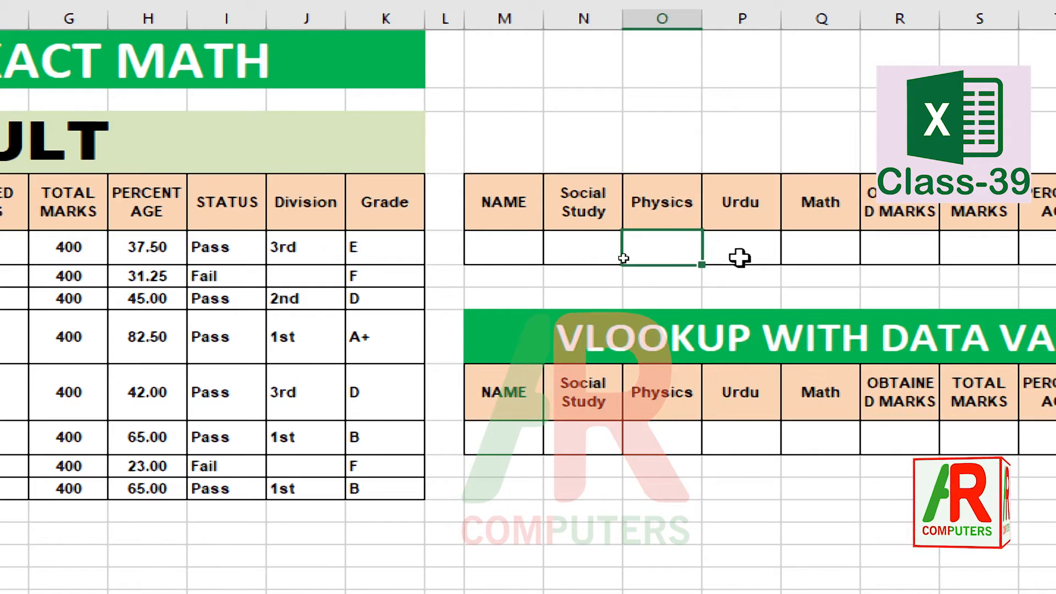
{"action": "left_click", "coordinate": [765, 253]}
{"action": "left_click", "coordinate": [847, 249]}
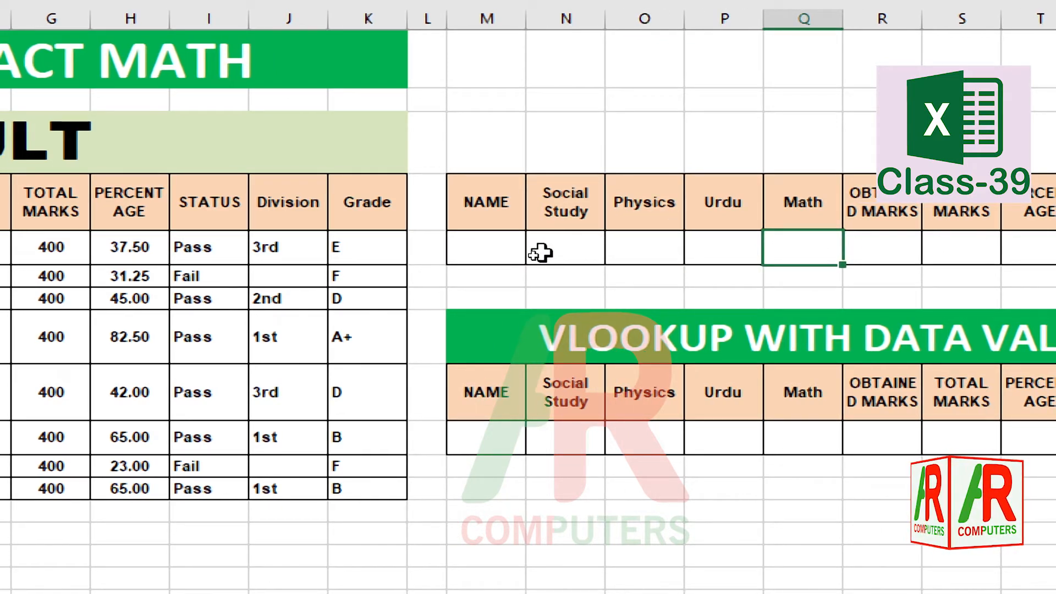
{"action": "left_click_drag", "start_coordinate": [570, 250], "coordinate": [799, 252]}
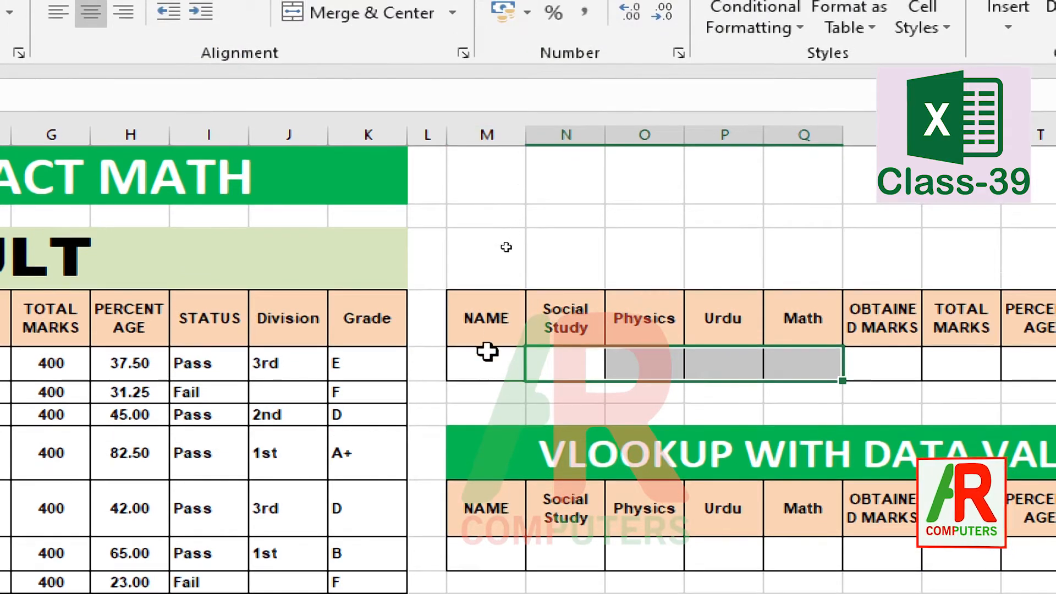
{"action": "left_click", "coordinate": [487, 351]}
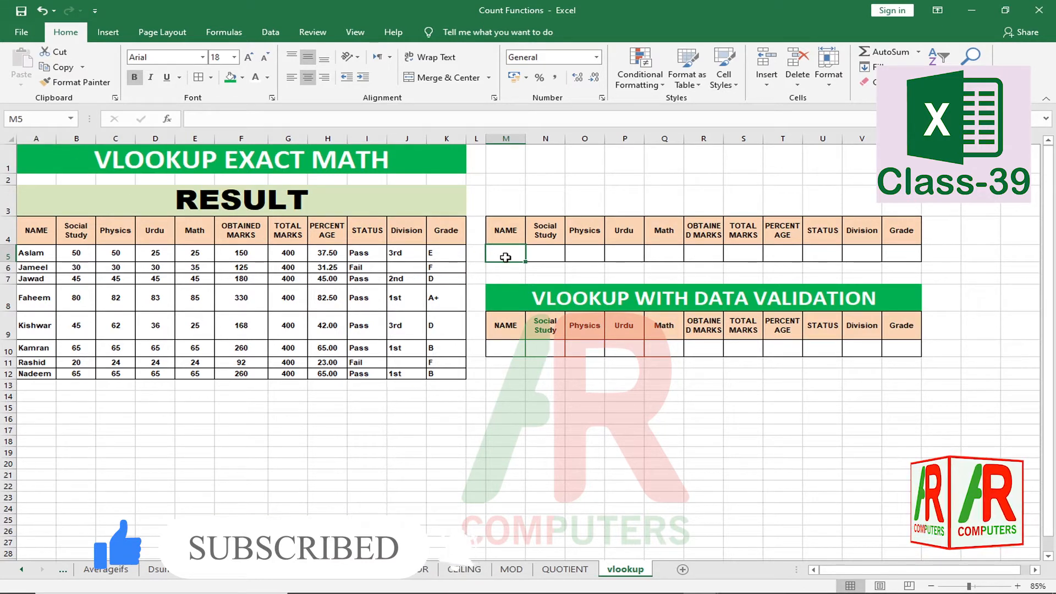
{"action": "left_click", "coordinate": [545, 252]}
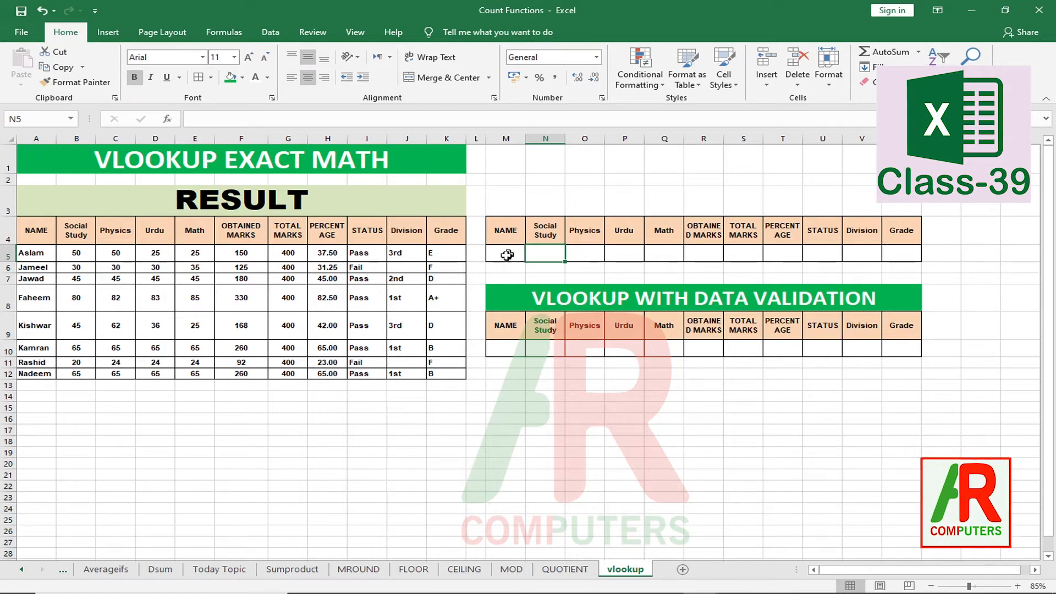
{"action": "left_click", "coordinate": [507, 254]}
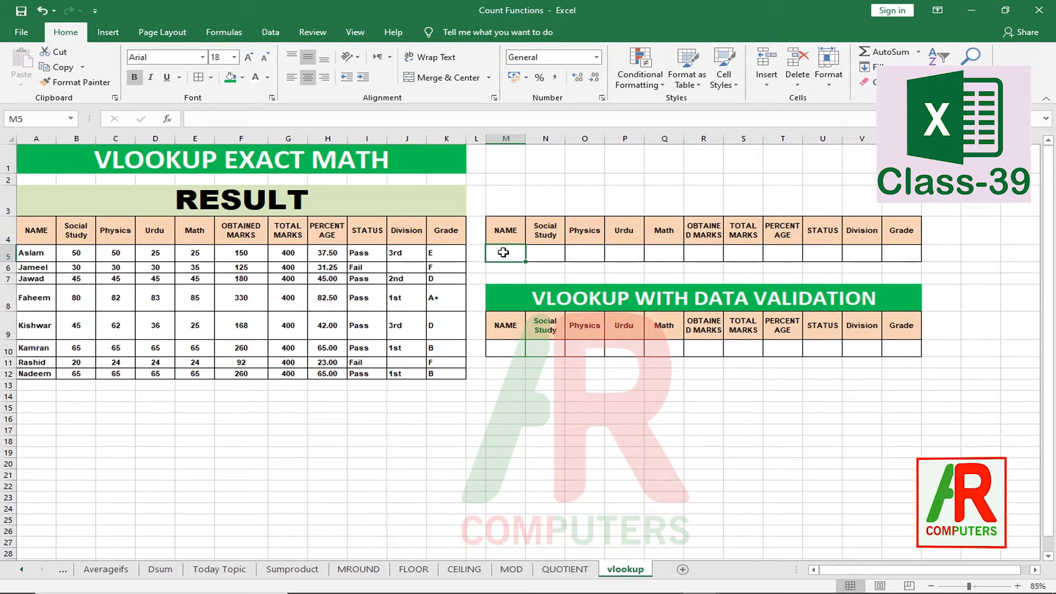
{"action": "left_click", "coordinate": [533, 256]}
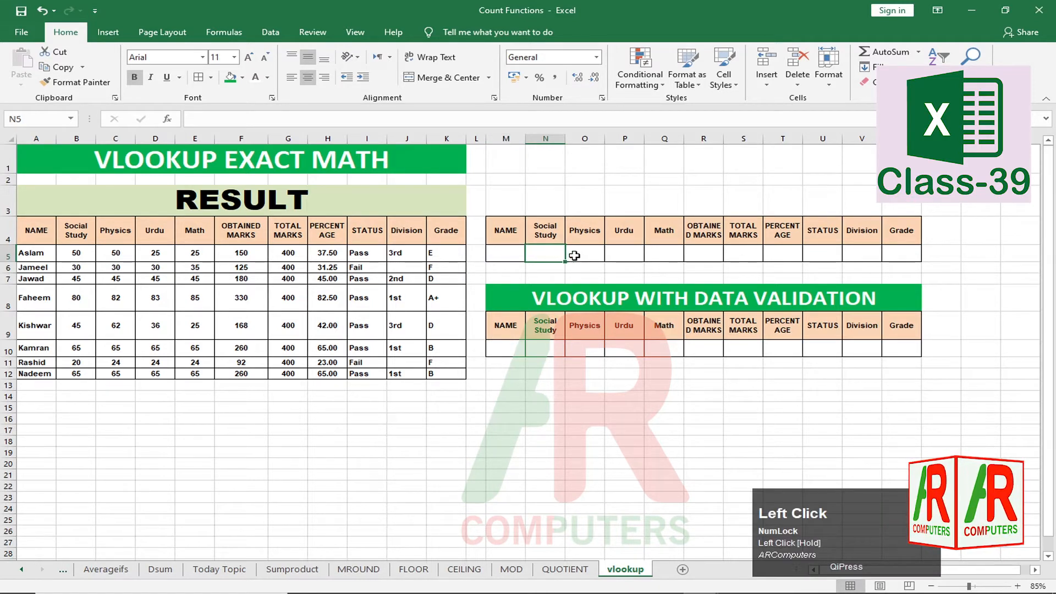
{"action": "left_click_drag", "start_coordinate": [575, 255], "coordinate": [901, 256]}
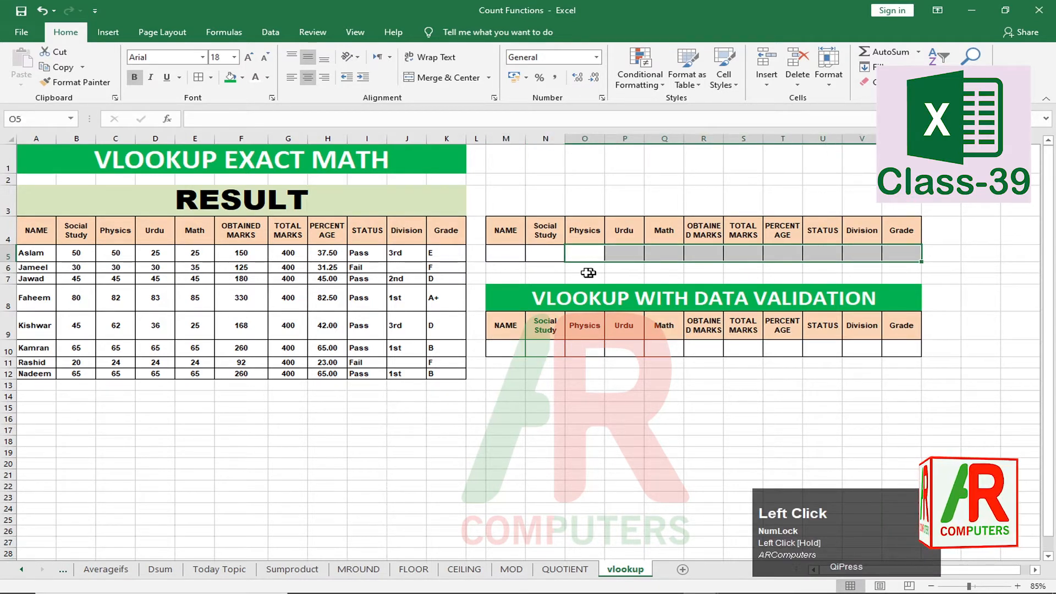
Begin a VLOOKUP formula in the Social Study cell N5 with the absolute reference $M$5 as lookup value.
{"action": "left_click", "coordinate": [547, 257]}
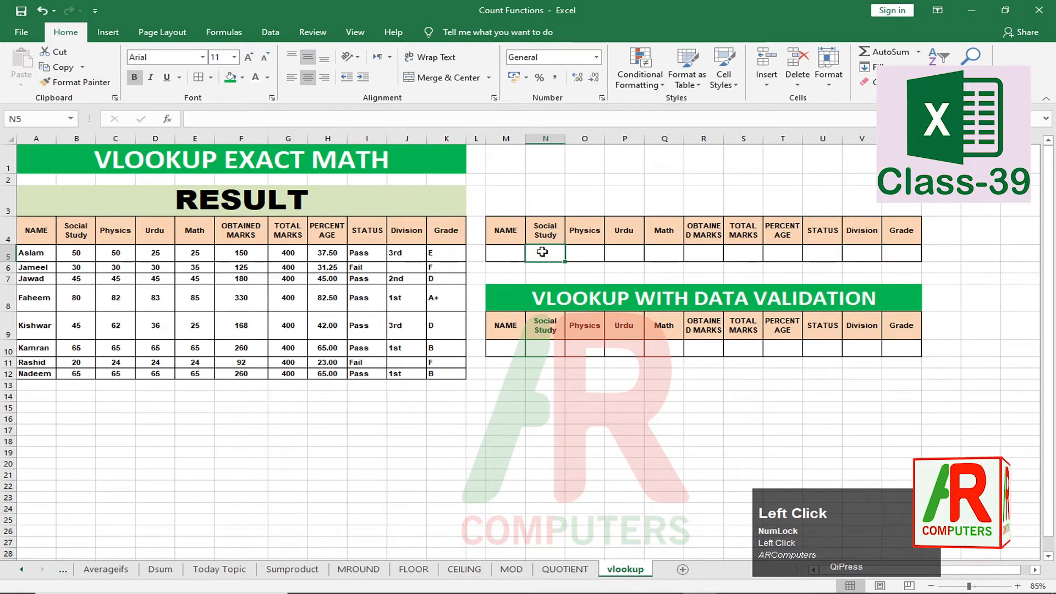
{"action": "type", "text": "="}
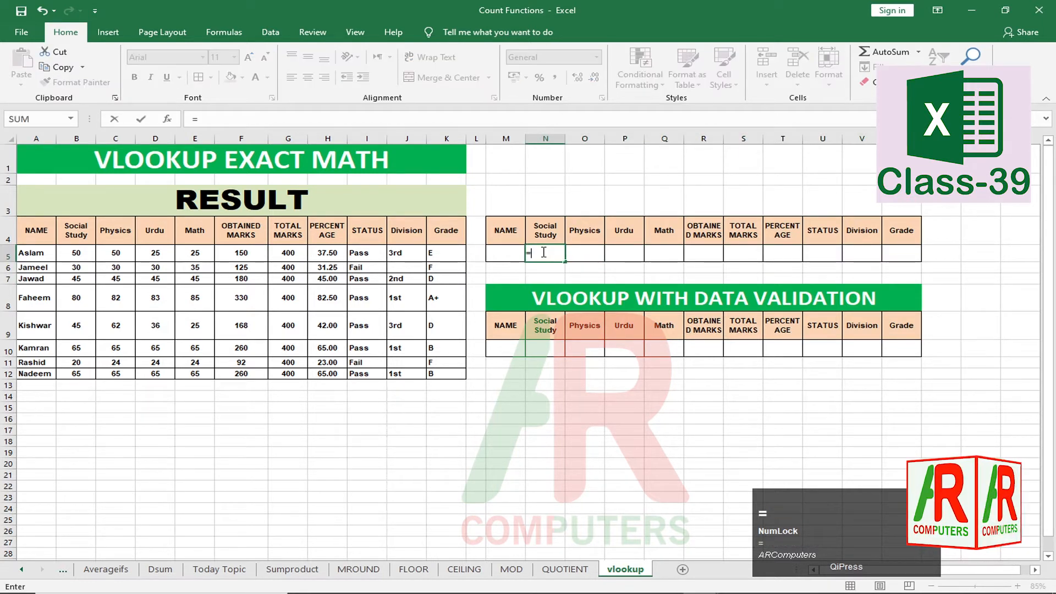
{"action": "type", "text": "vloo"}
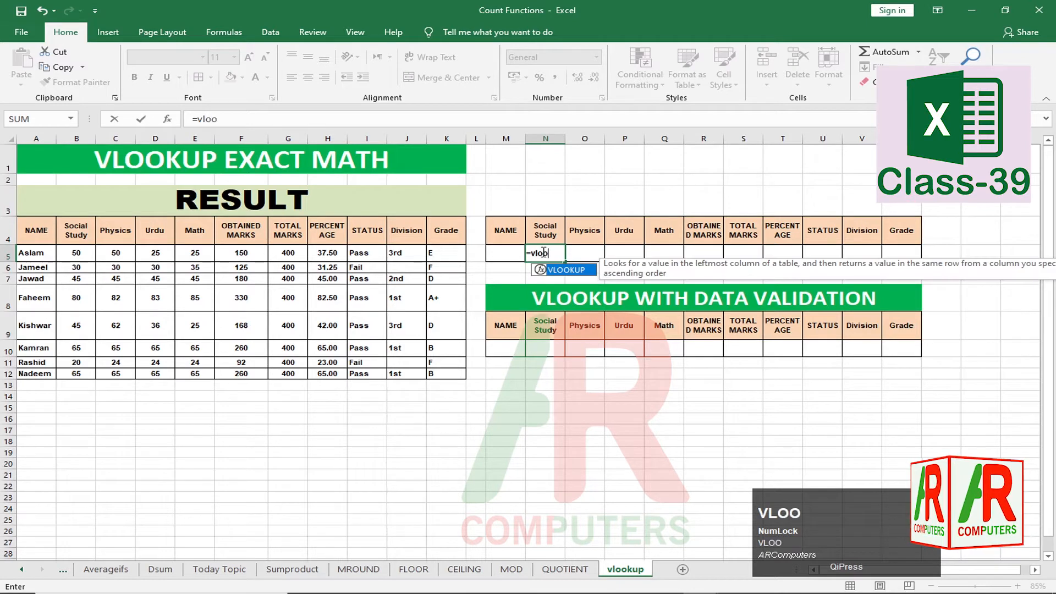
{"action": "key", "text": "Tab"}
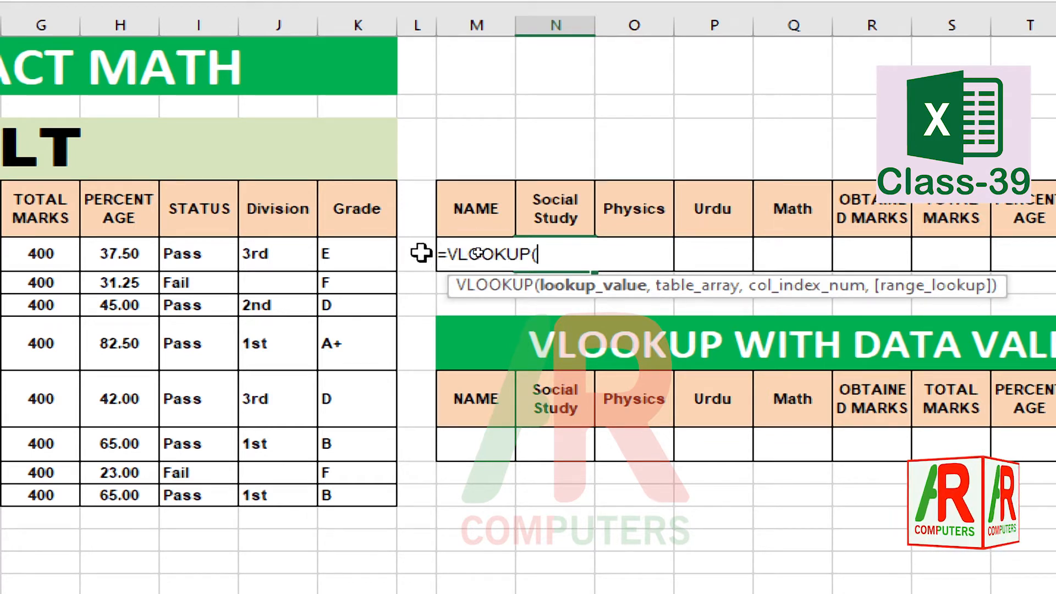
{"action": "left_click", "coordinate": [472, 210]}
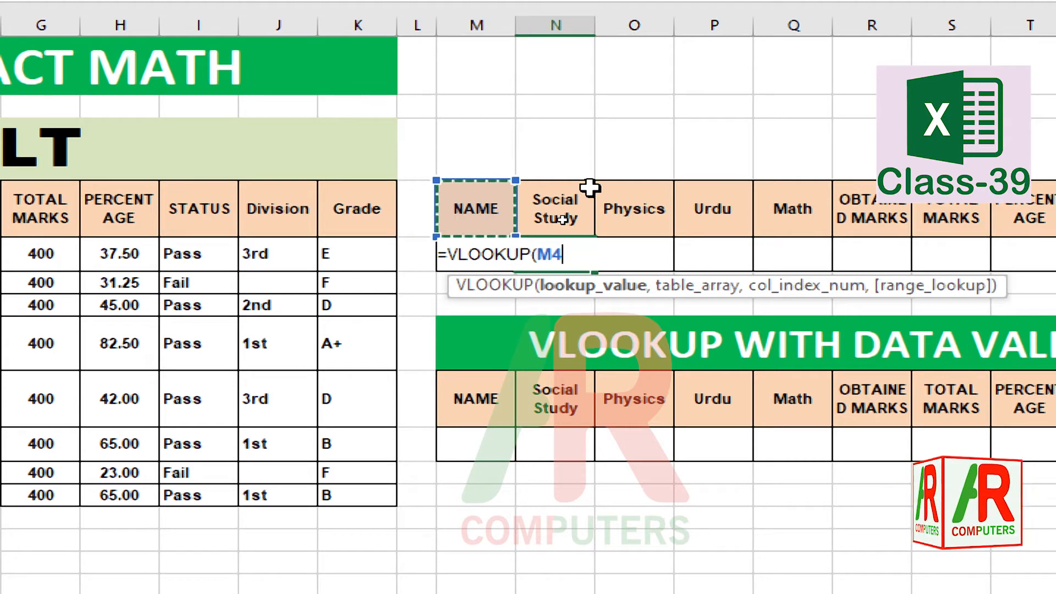
{"action": "key", "text": "Down"}
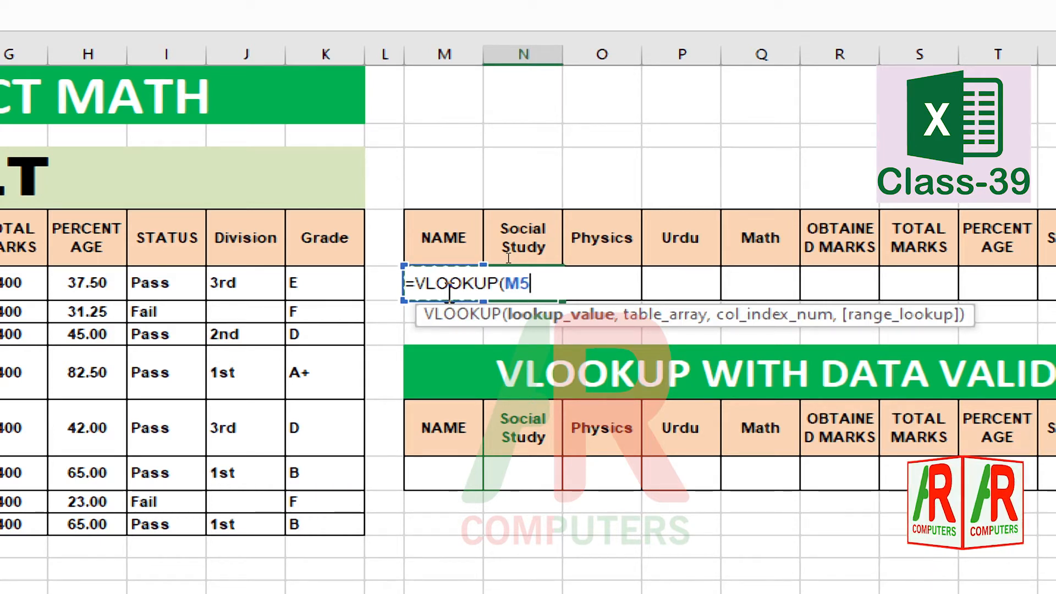
{"action": "key", "text": "F4"}
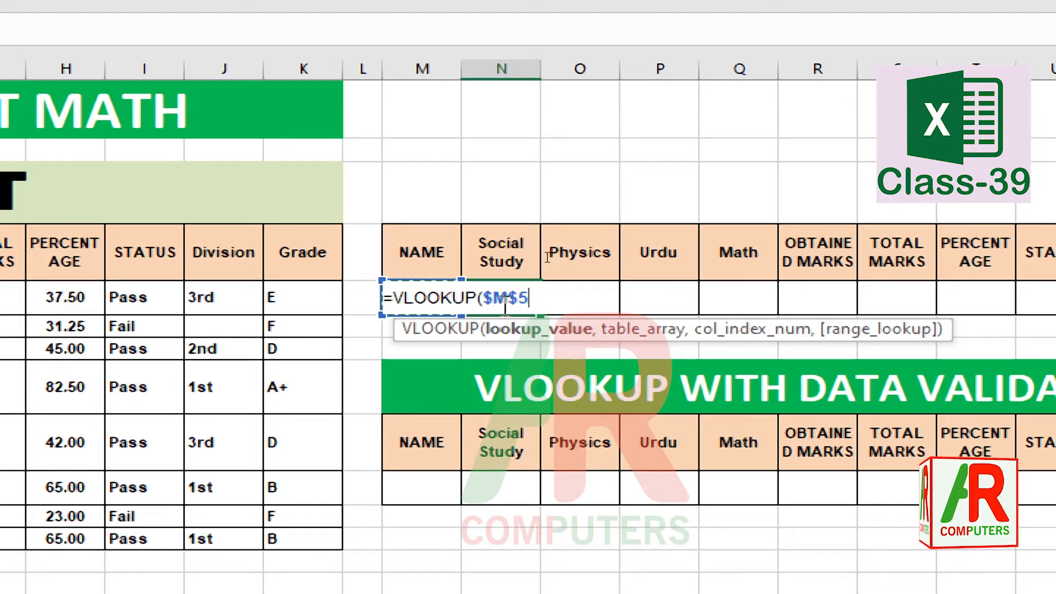
{"action": "type", "text": ","}
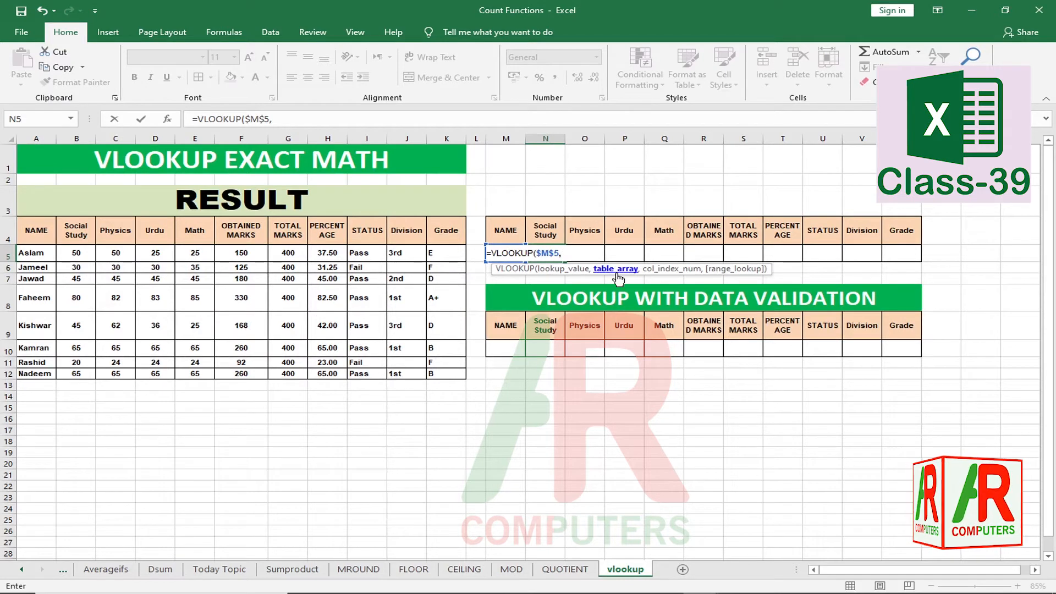
Complete the N5 formula with table array A4:K12, column index 2 and 0 for an exact match.
{"action": "left_click_drag", "start_coordinate": [55, 238], "coordinate": [438, 373]}
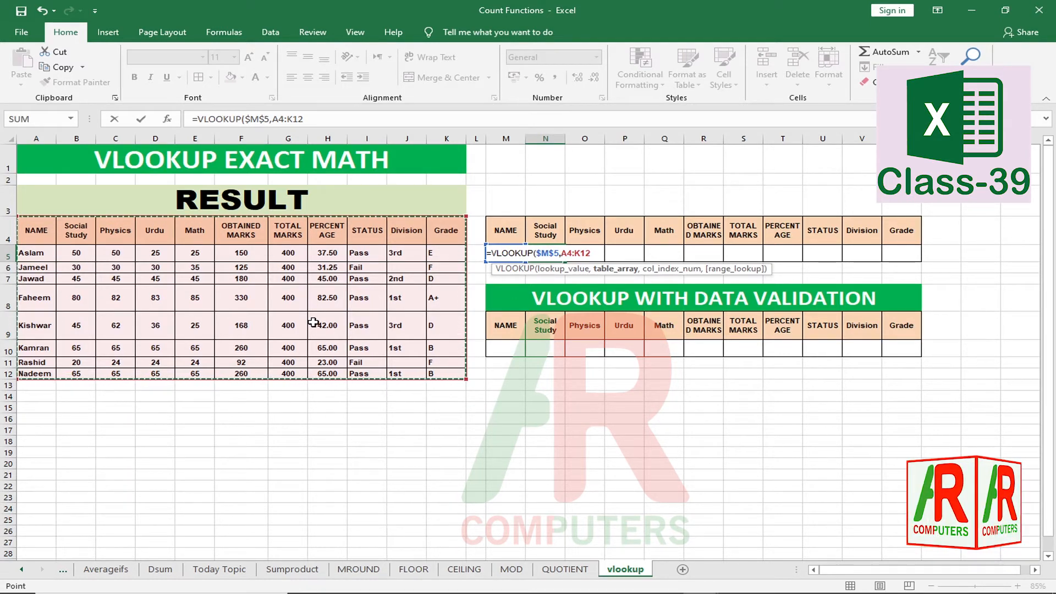
{"action": "type", "text": ",2"}
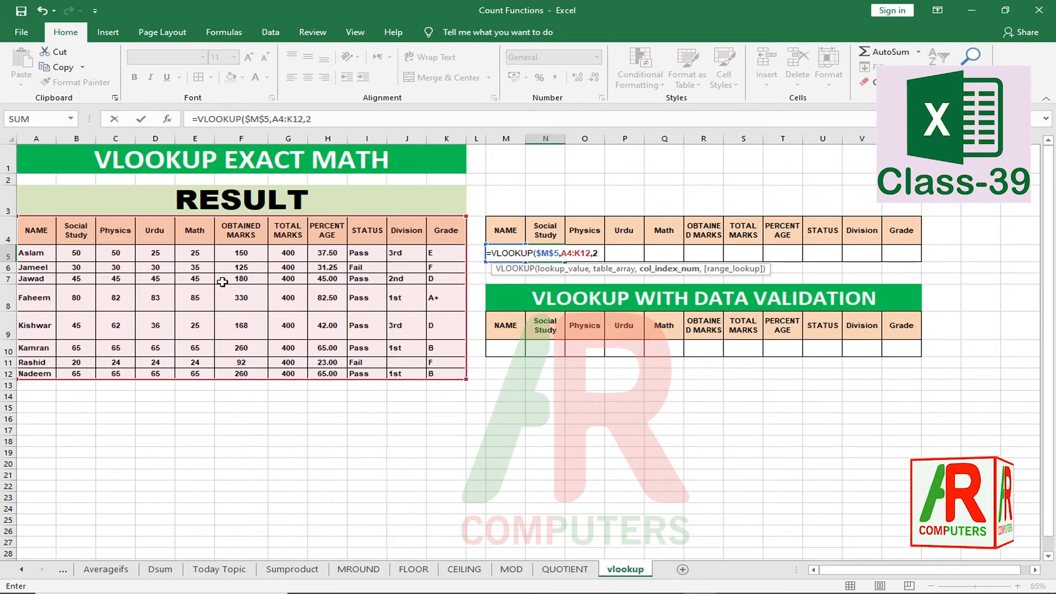
{"action": "type", "text": ","}
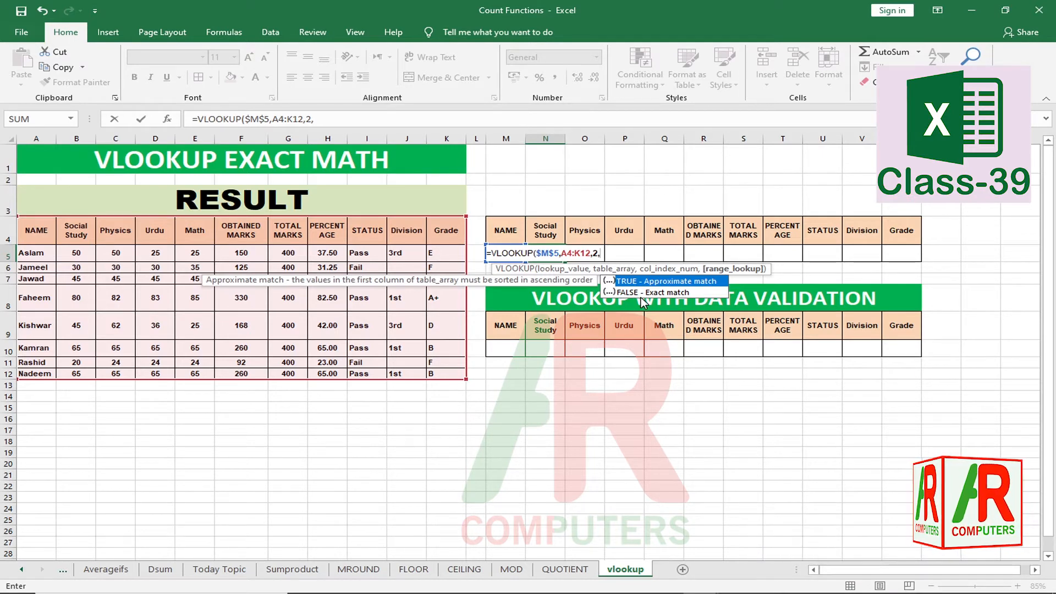
{"action": "key", "text": "super+plus"}
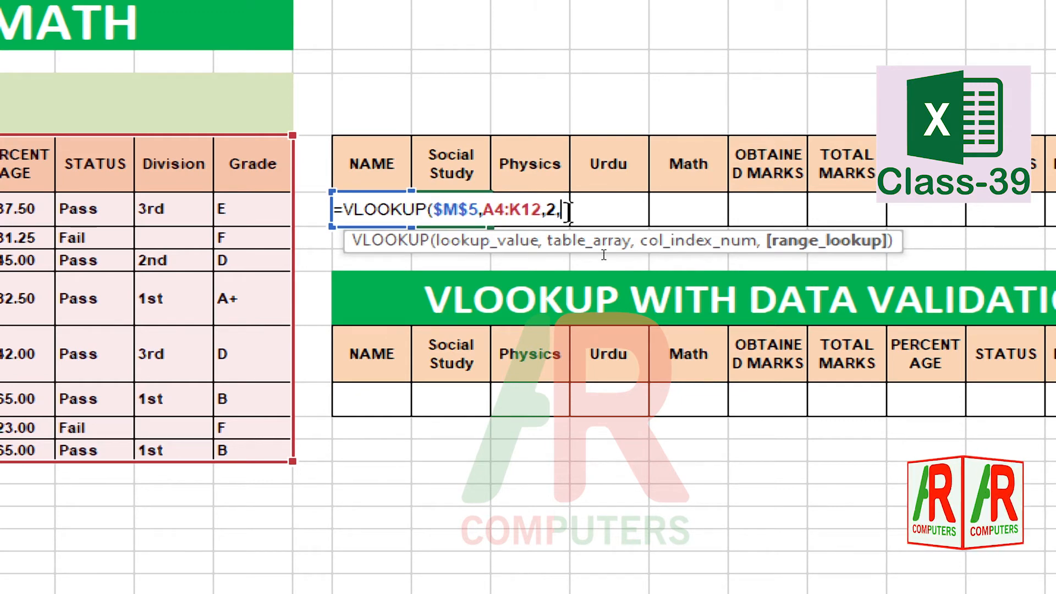
{"action": "key", "text": "BackSpace"}
{"action": "type", "text": ","}
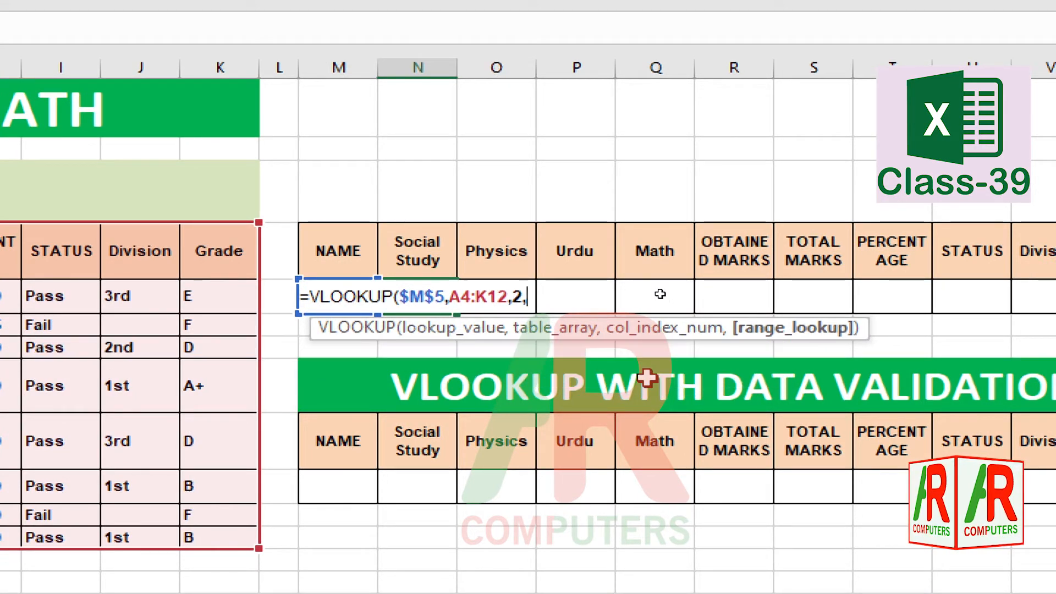
{"action": "key", "text": "super+minus"}
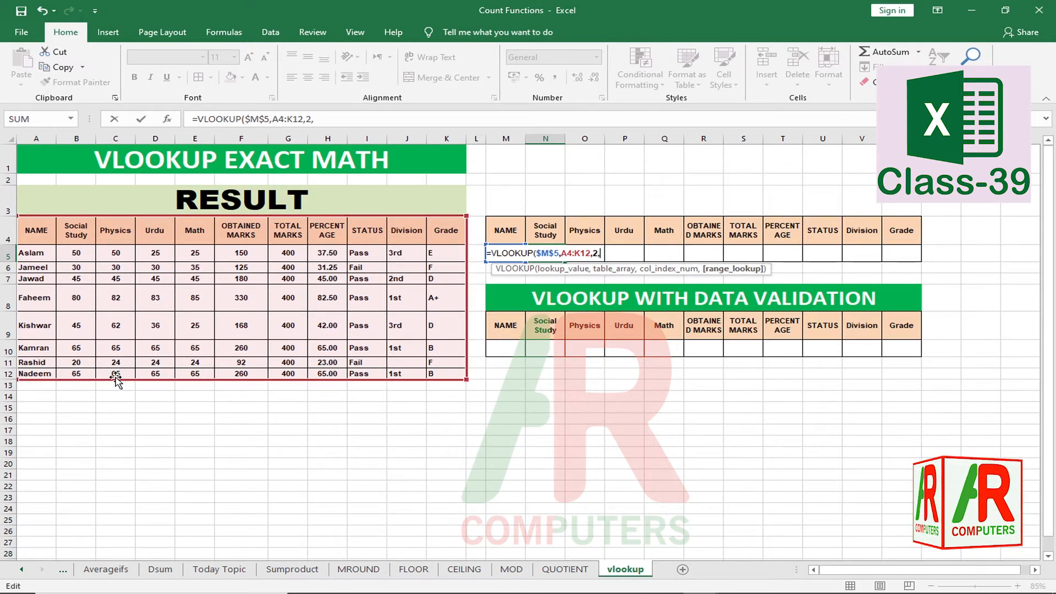
{"action": "type", "text": "0"}
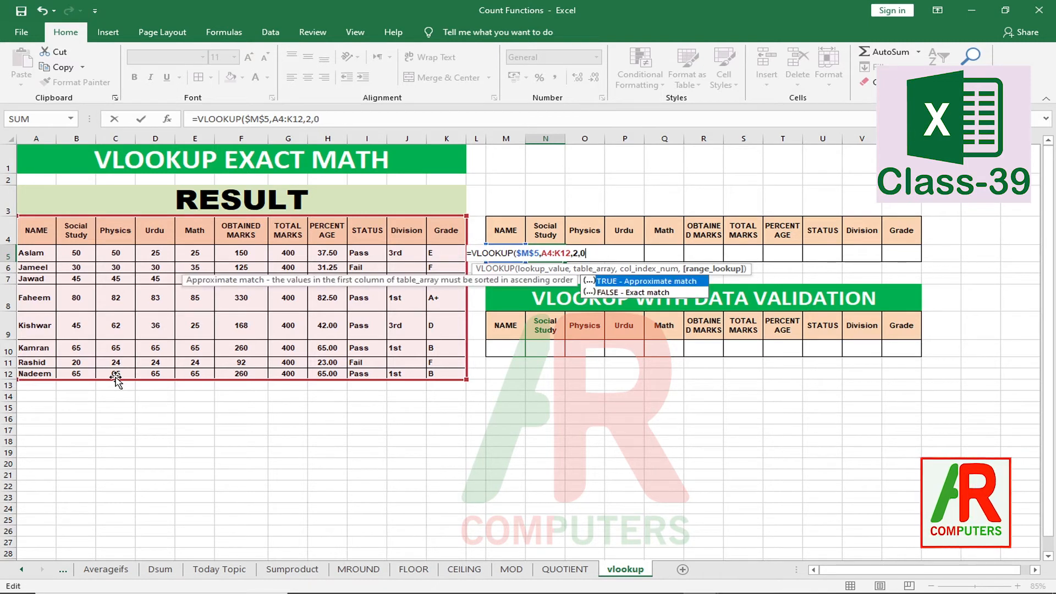
{"action": "type", "text": ")"}
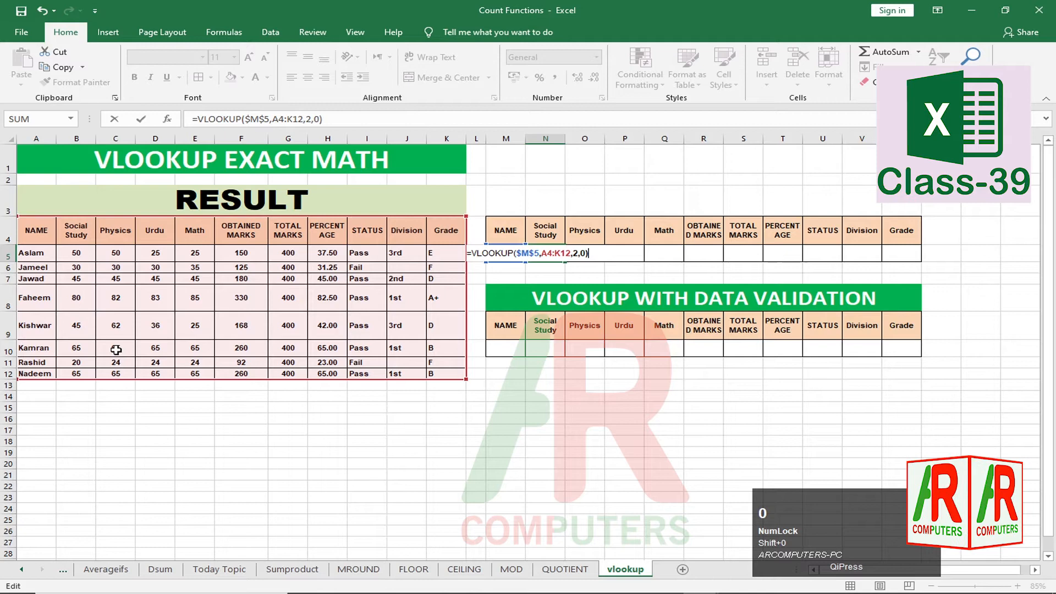
{"action": "key", "text": "Return"}
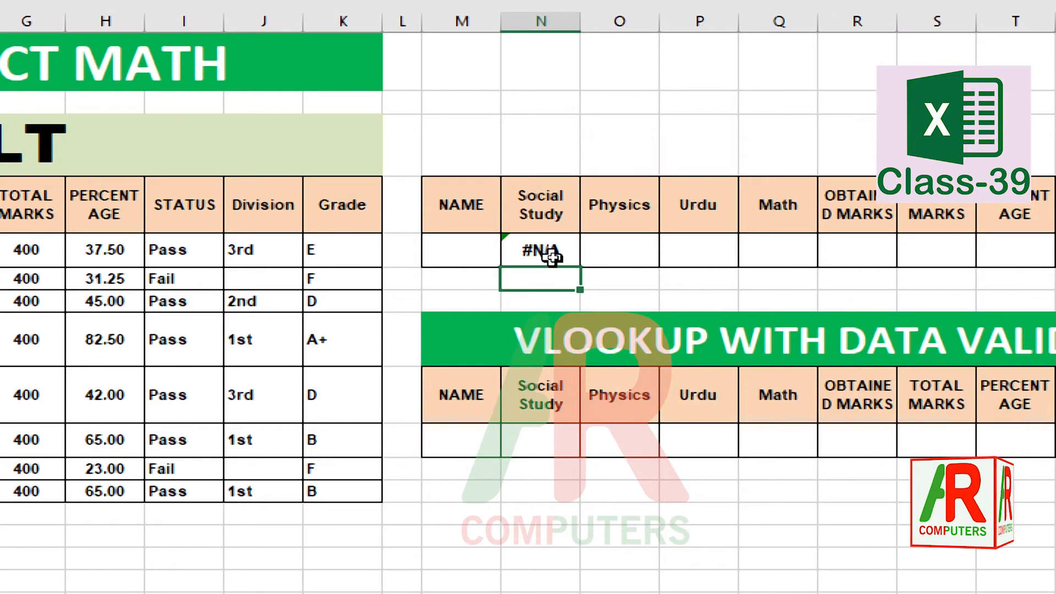
Test the Social Study lookup by entering the student name from A8 in the name cell M5.
{"action": "left_click", "coordinate": [463, 249]}
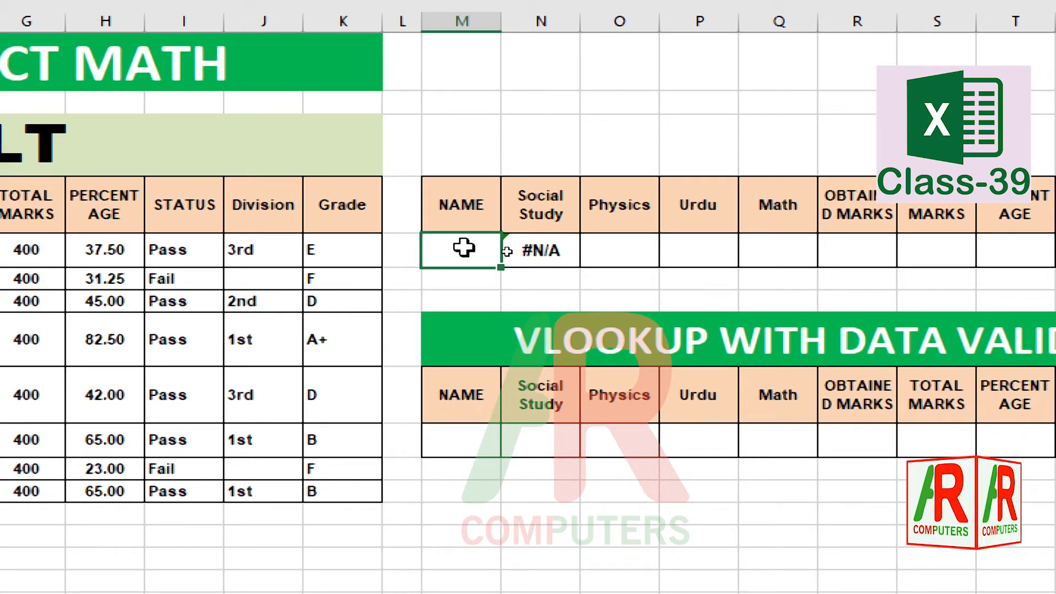
{"action": "key", "text": "super+minus"}
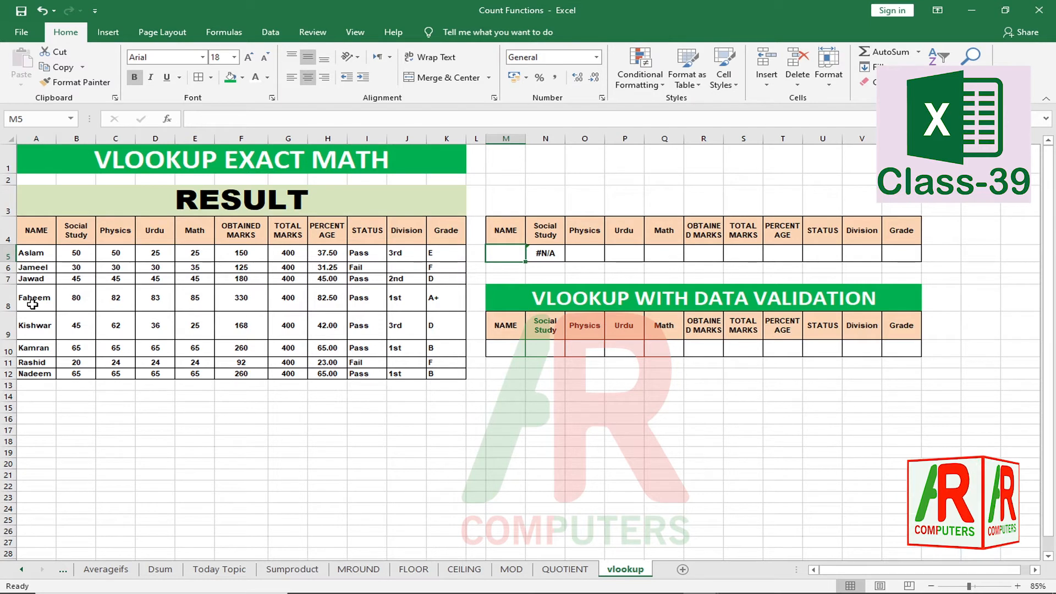
{"action": "left_click", "coordinate": [502, 254]}
{"action": "type", "text": "fa"}
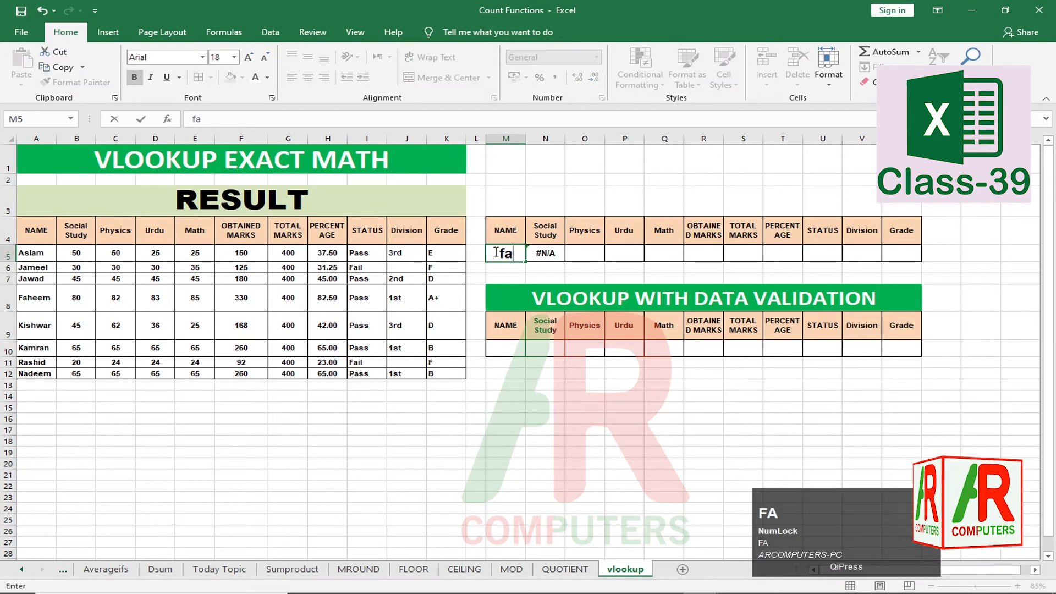
{"action": "type", "text": "heem"}
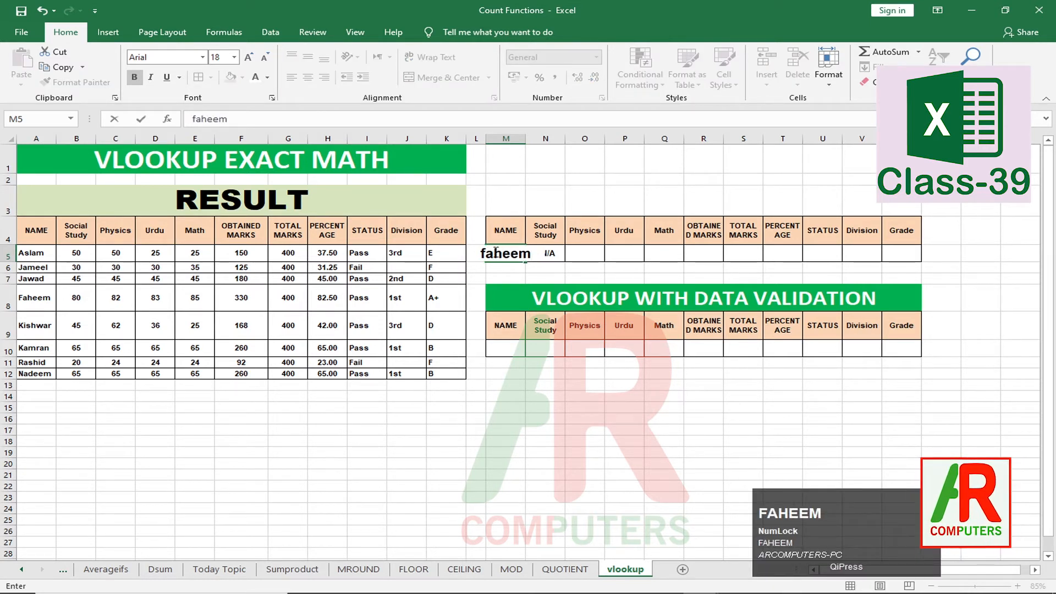
{"action": "key", "text": "Return"}
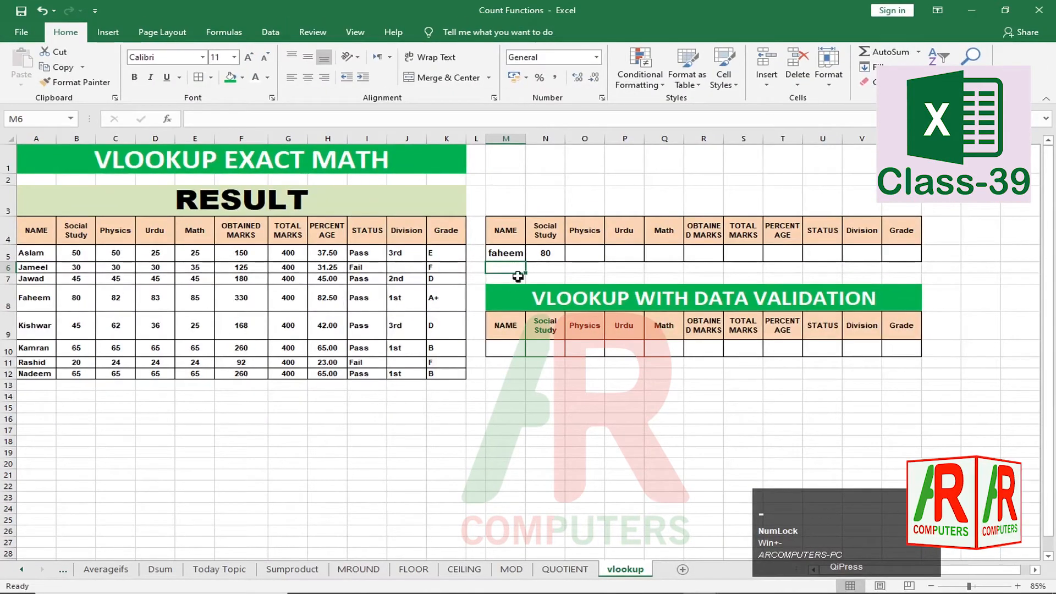
Replace the lookup name in M5 with the student name from A11.
{"action": "left_click", "coordinate": [508, 254]}
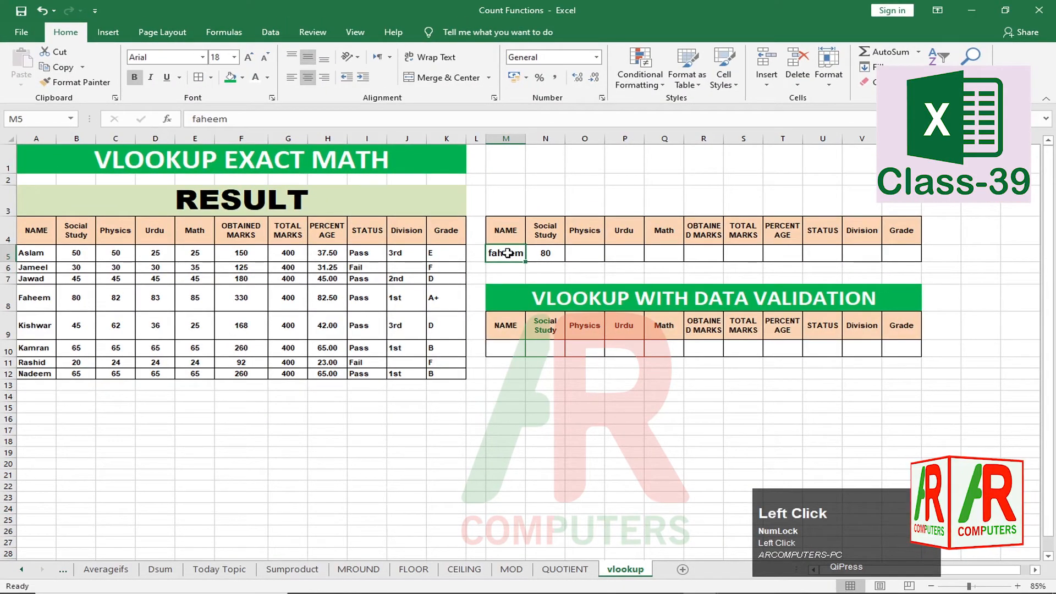
{"action": "type", "text": "rashid"}
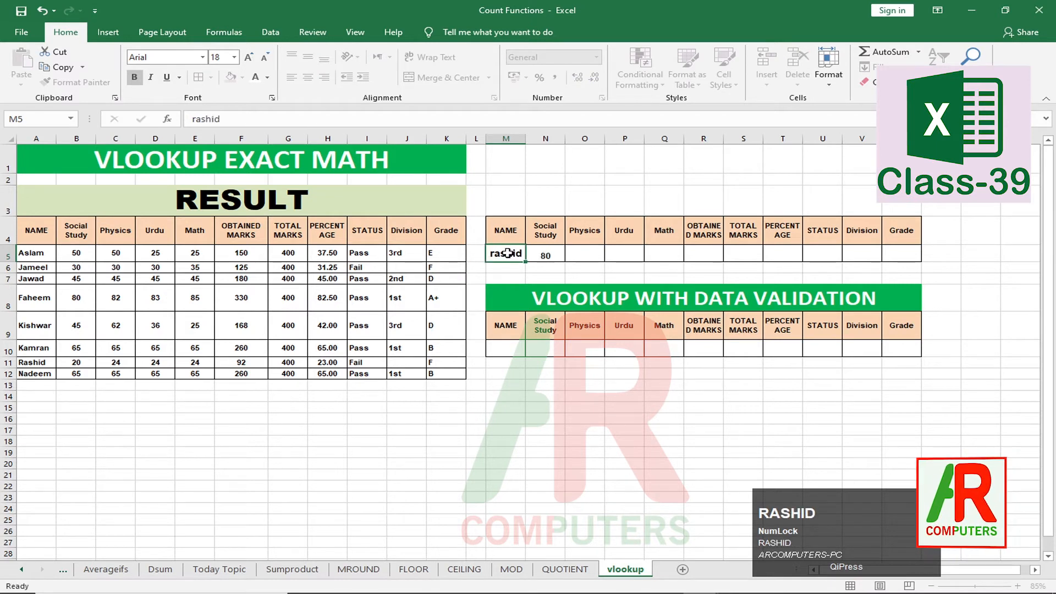
{"action": "key", "text": "Return"}
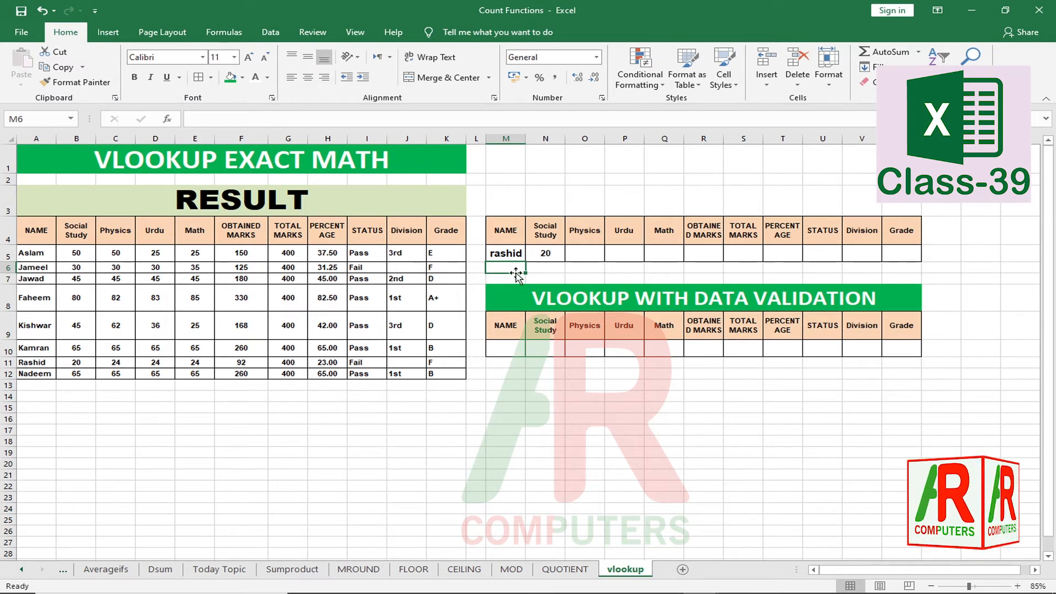
{"action": "left_click", "coordinate": [512, 254]}
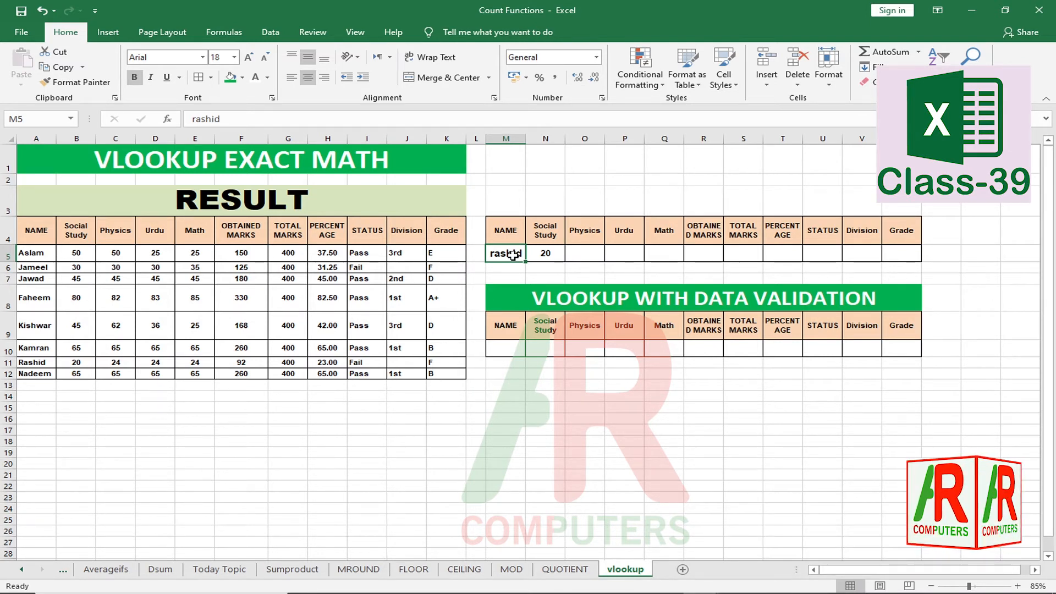
Start a data validation rule for the name cell M10 under VLOOKUP WITH DATA VALIDATION, allowing a List.
{"action": "left_click", "coordinate": [504, 350]}
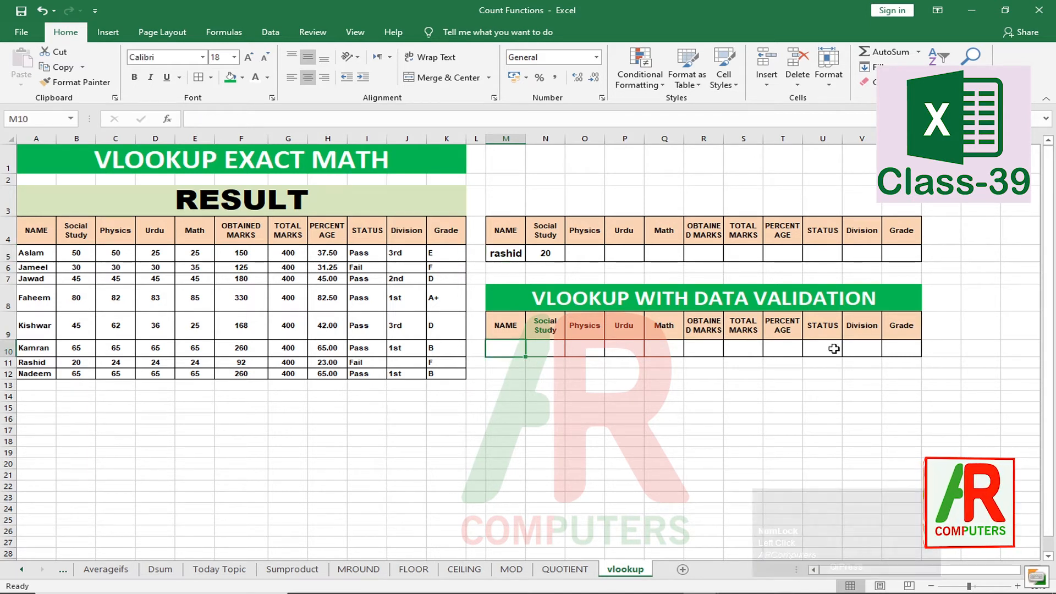
{"action": "left_click", "coordinate": [532, 382]}
{"action": "left_click", "coordinate": [507, 353]}
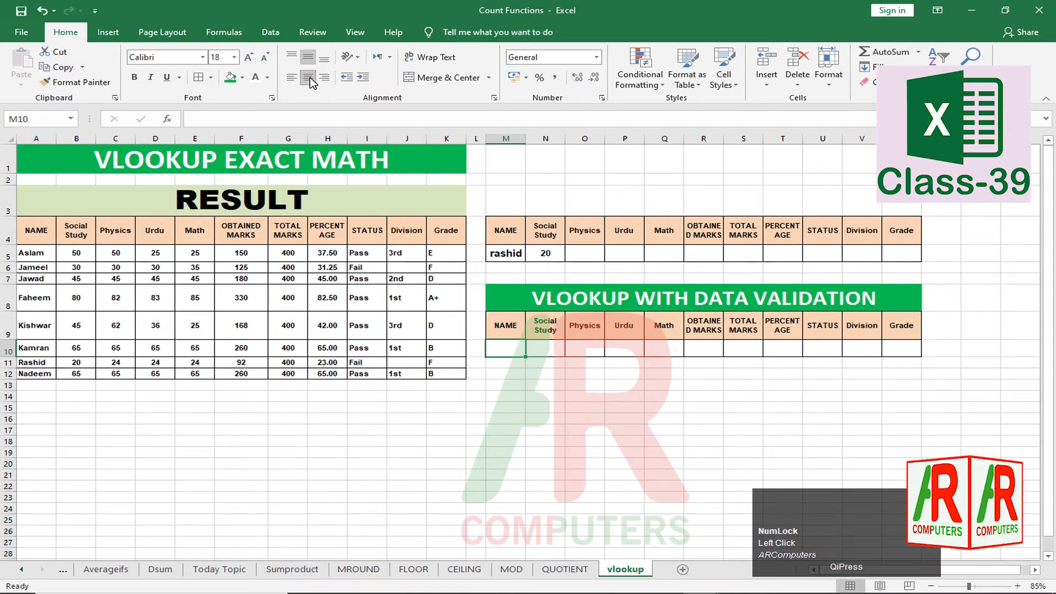
{"action": "left_click", "coordinate": [274, 34]}
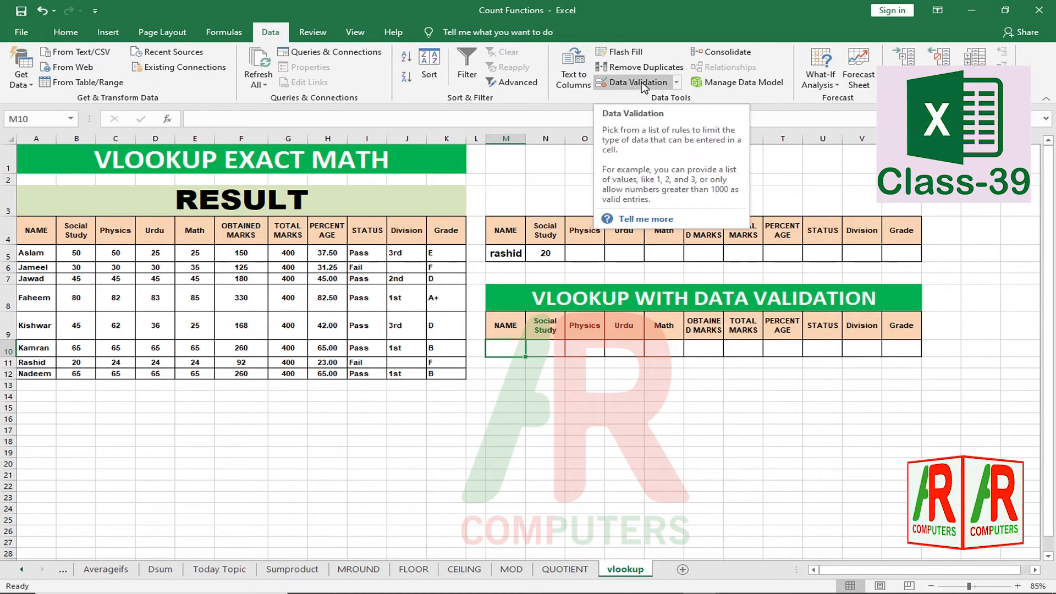
{"action": "left_click", "coordinate": [678, 83]}
{"action": "left_click", "coordinate": [663, 101]}
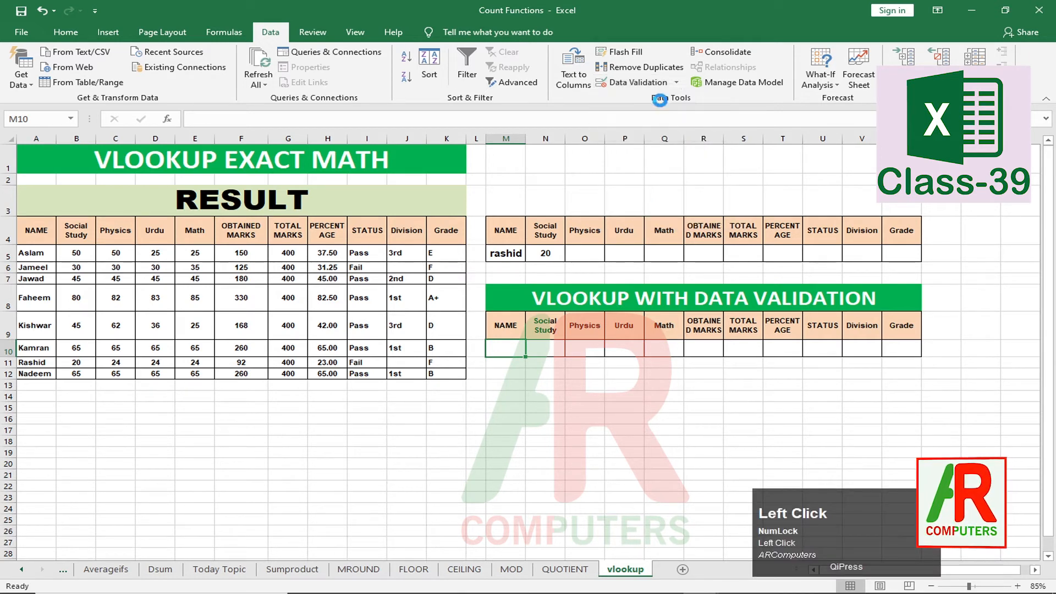
{"action": "left_click_drag", "start_coordinate": [312, 129], "coordinate": [651, 158]}
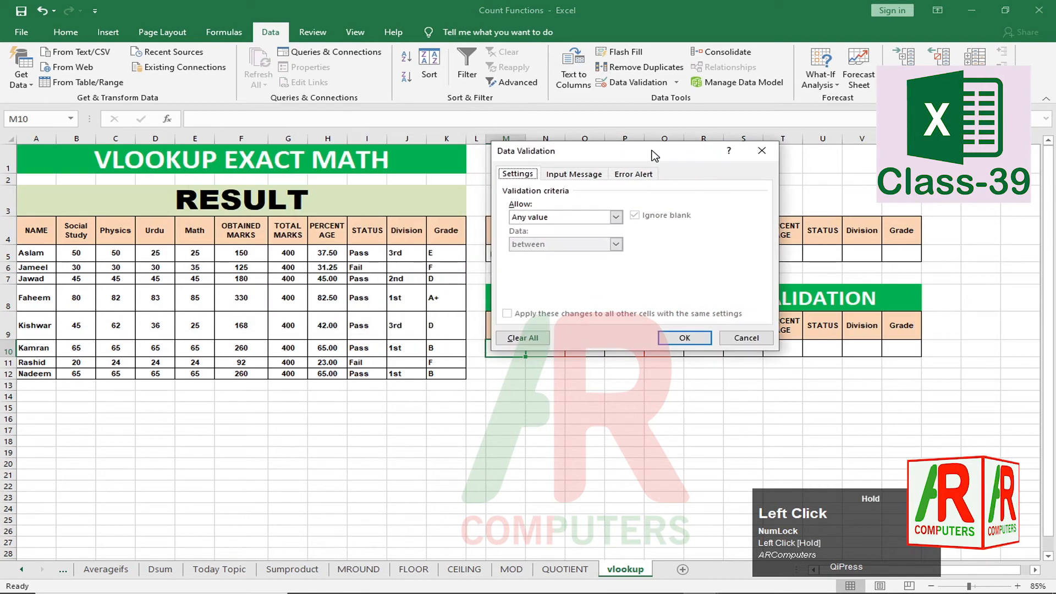
{"action": "left_click", "coordinate": [588, 219]}
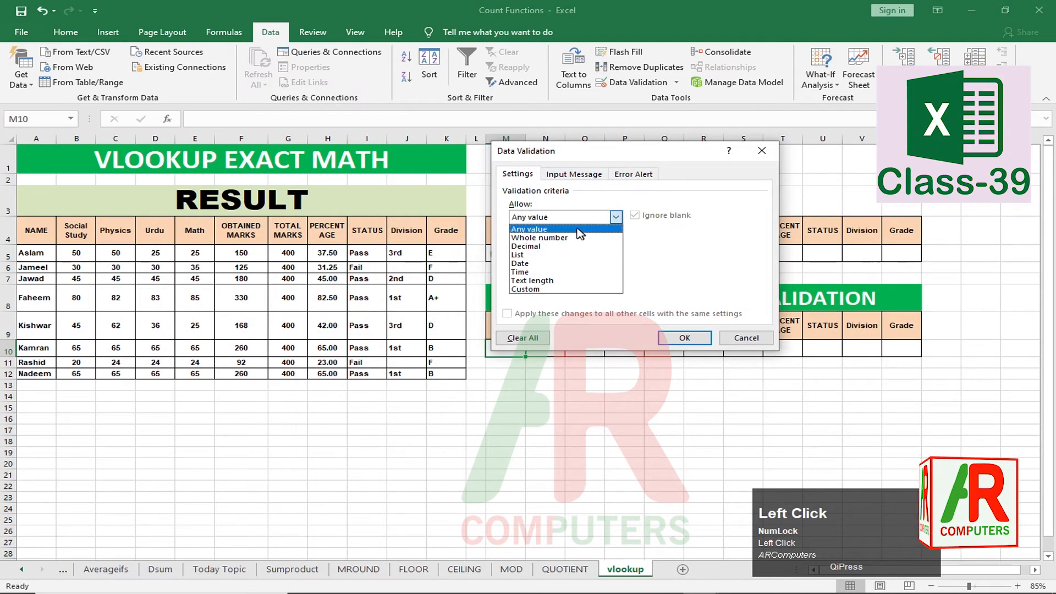
{"action": "left_click", "coordinate": [532, 259]}
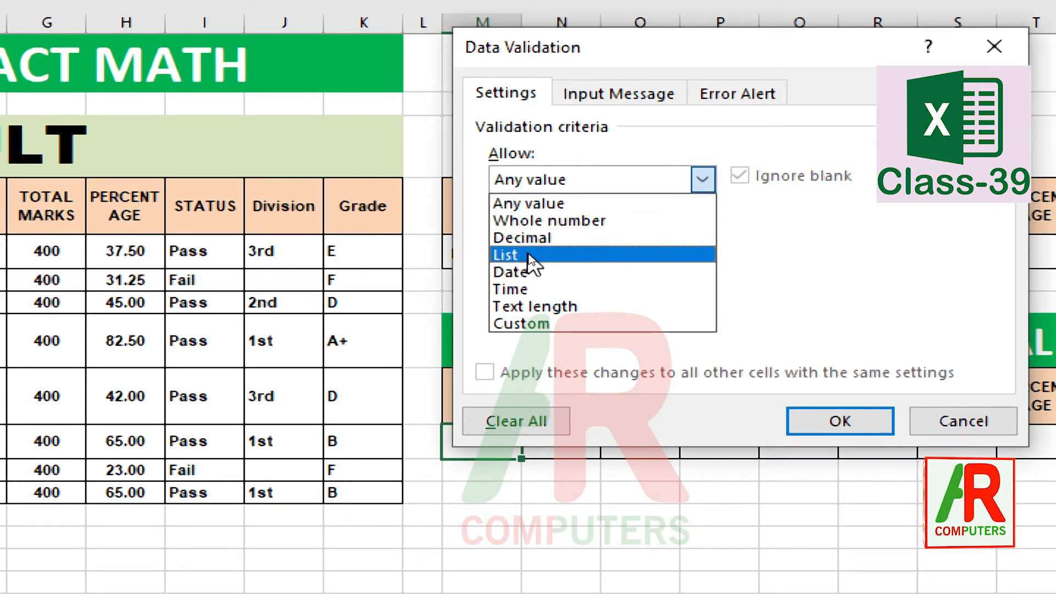
{"action": "left_click", "coordinate": [531, 257]}
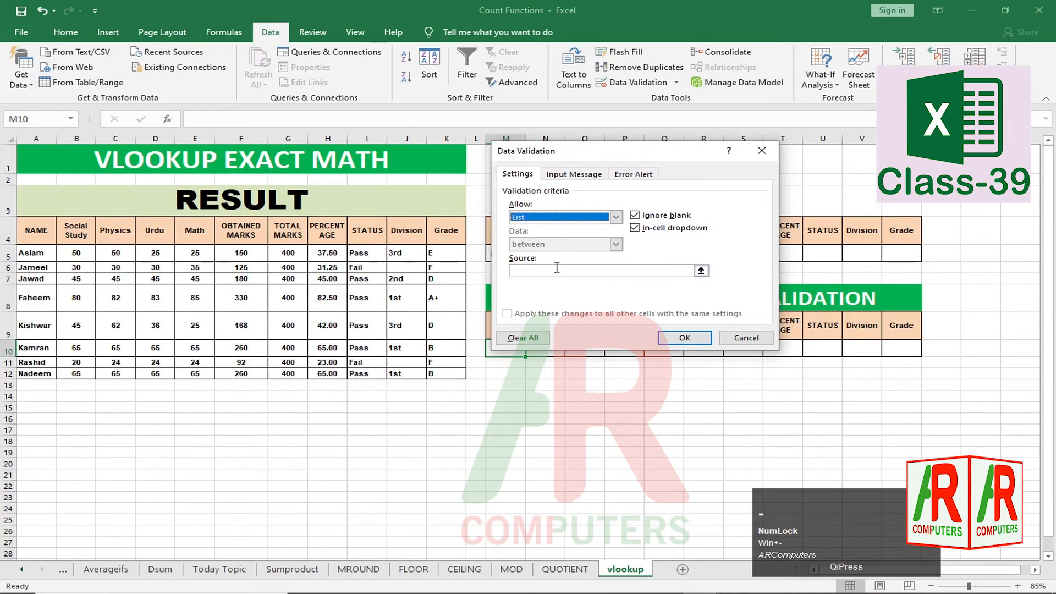
Set the list source to the student names in A5:A12 and apply the validation to M10.
{"action": "left_click", "coordinate": [701, 271]}
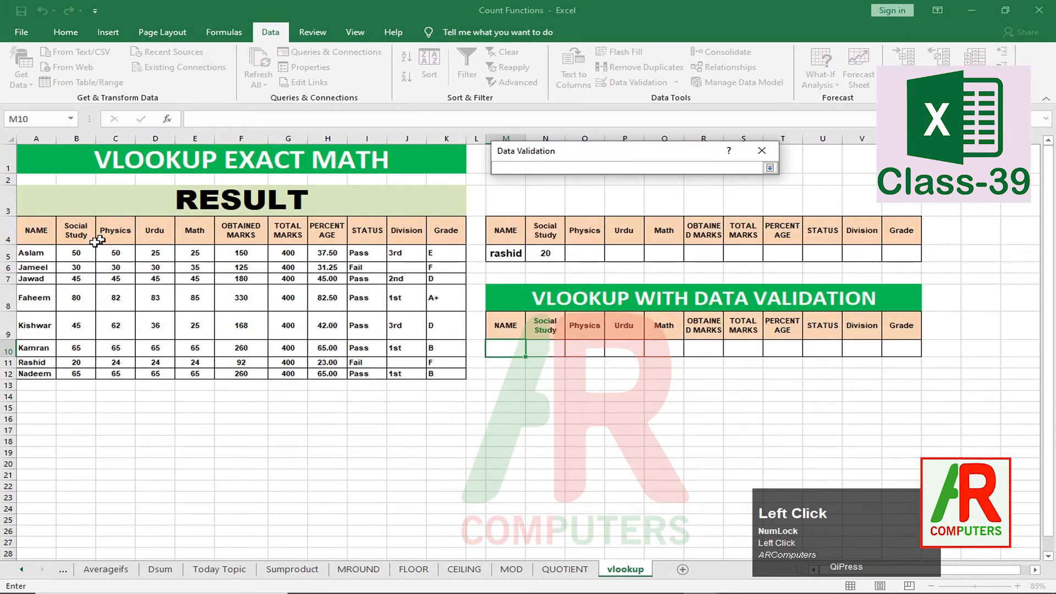
{"action": "left_click_drag", "start_coordinate": [29, 255], "coordinate": [32, 373]}
{"action": "left_click", "coordinate": [770, 168]}
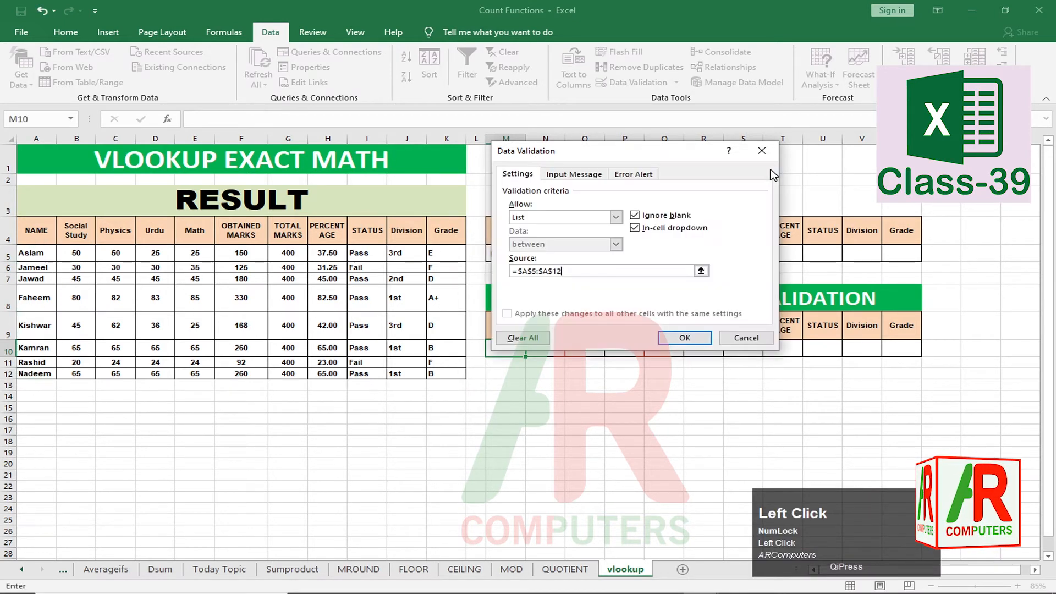
{"action": "left_click", "coordinate": [693, 335]}
{"action": "left_click", "coordinate": [516, 393]}
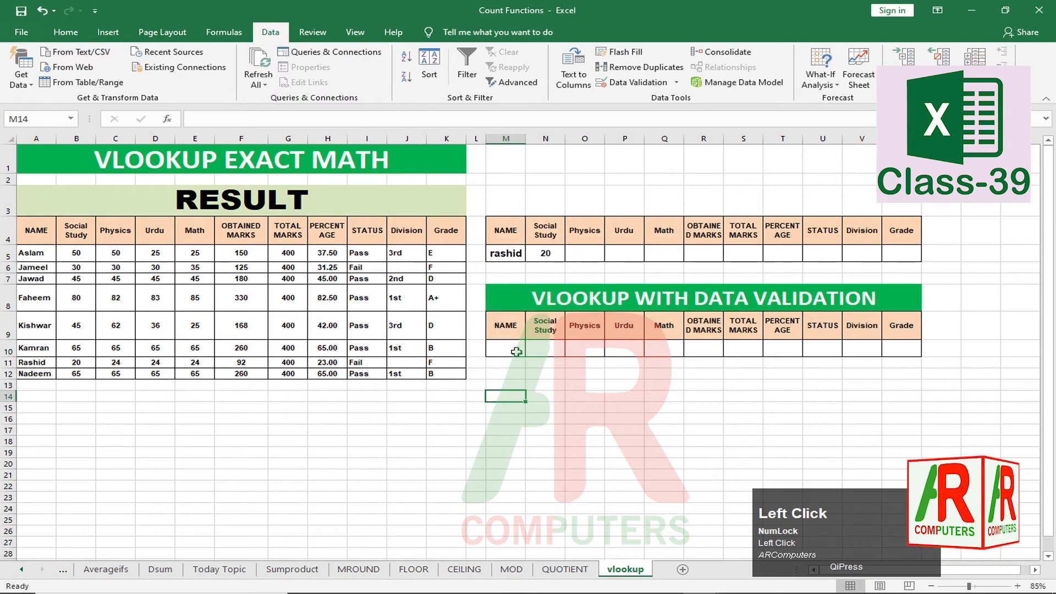
Test the in-cell list in M10 by picking the student name from A7.
{"action": "left_click", "coordinate": [516, 352]}
{"action": "left_click", "coordinate": [516, 373]}
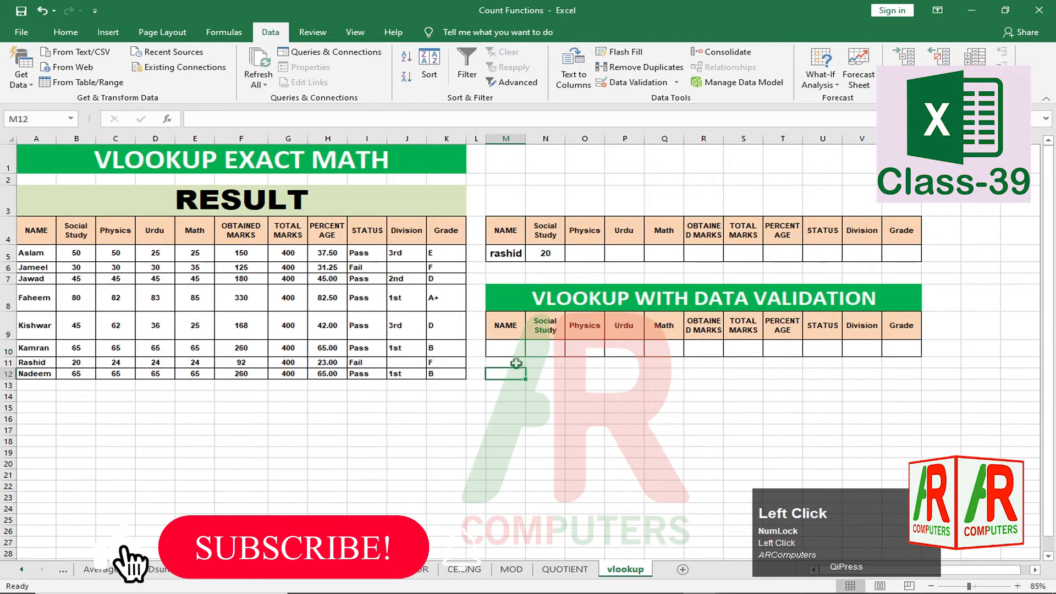
{"action": "left_click", "coordinate": [516, 351]}
{"action": "left_click", "coordinate": [532, 351]}
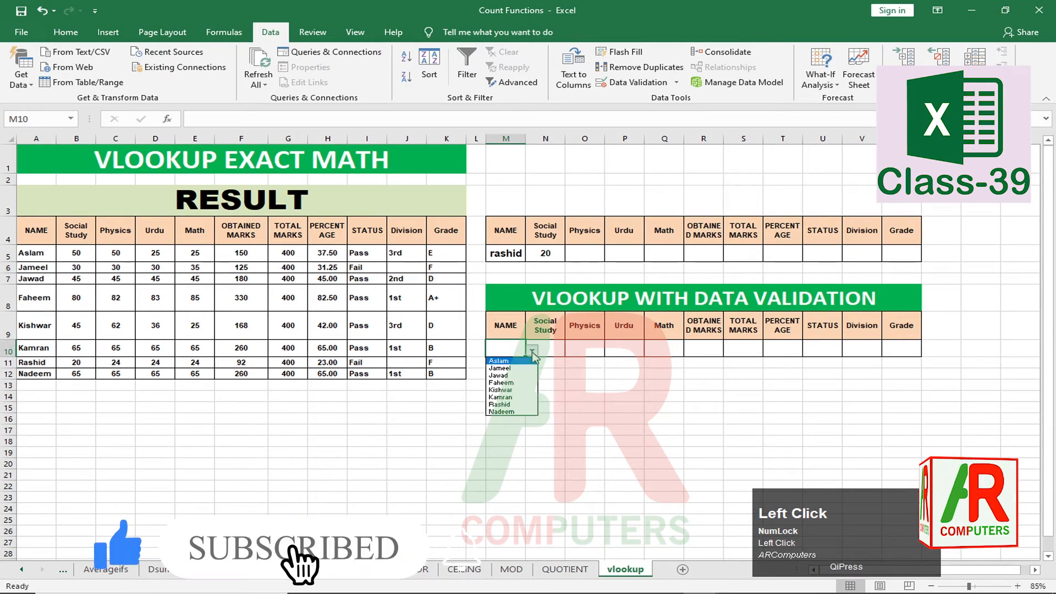
{"action": "left_click", "coordinate": [498, 375]}
{"action": "left_click", "coordinate": [510, 383]}
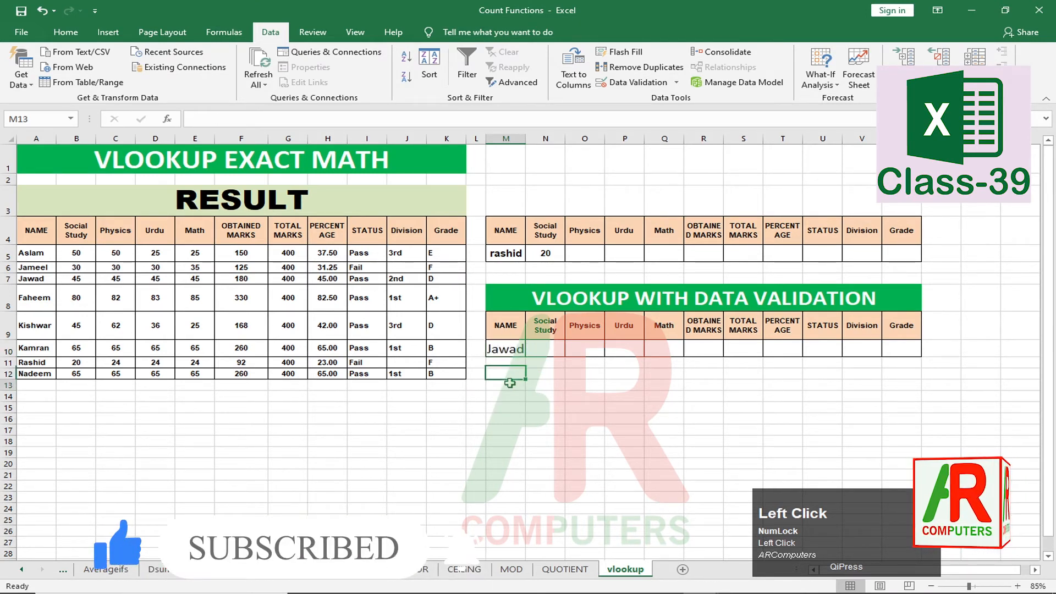
Choose the student name from A11 in the validation list of M10.
{"action": "left_click", "coordinate": [521, 351]}
{"action": "left_click", "coordinate": [532, 351]}
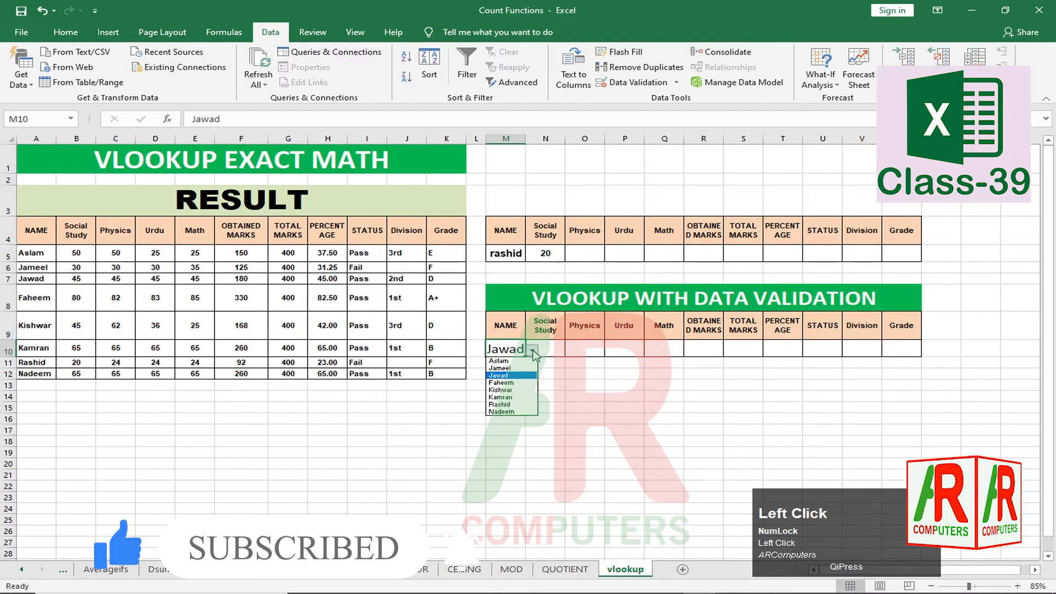
{"action": "left_click", "coordinate": [501, 404]}
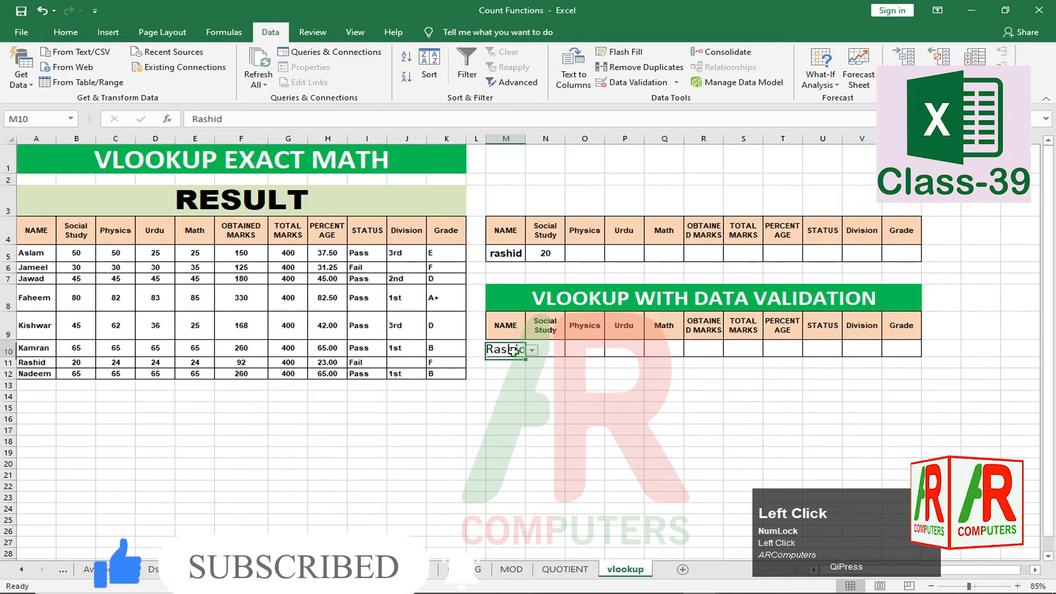
{"action": "left_click", "coordinate": [548, 352]}
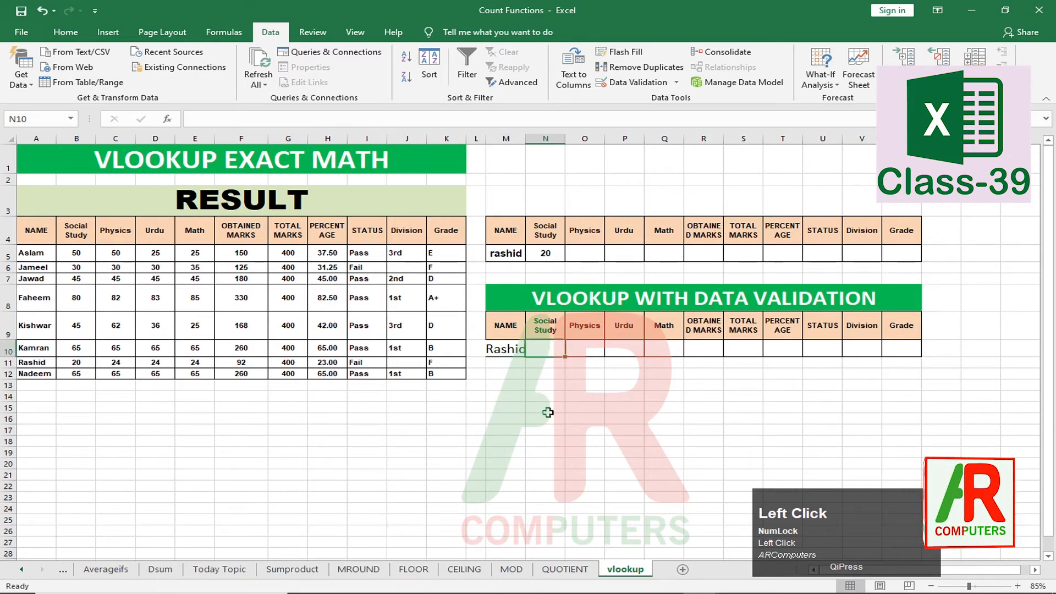
{"action": "left_click", "coordinate": [503, 349]}
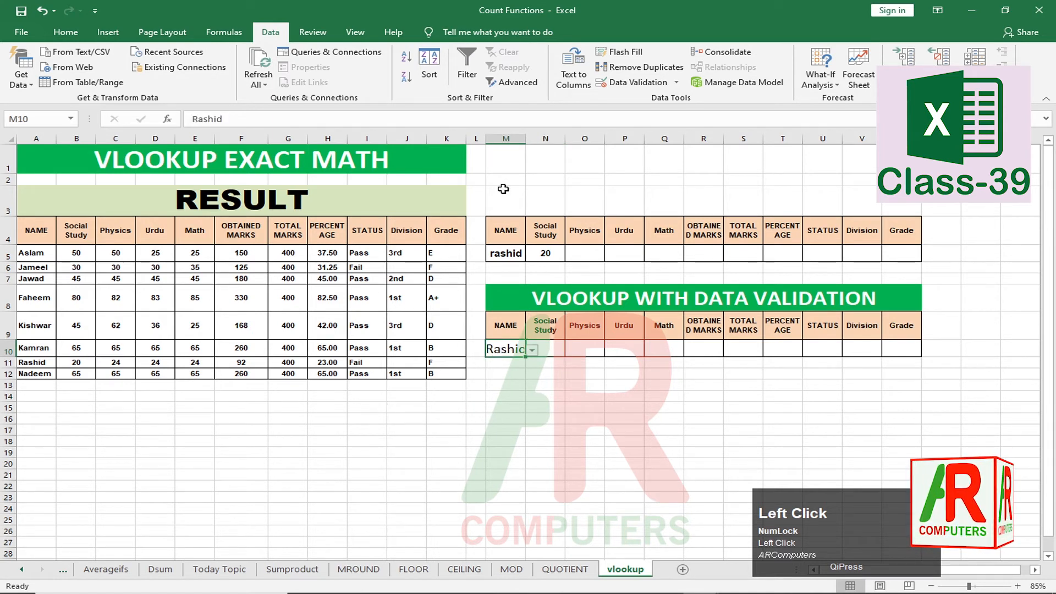
{"action": "left_click", "coordinate": [557, 405]}
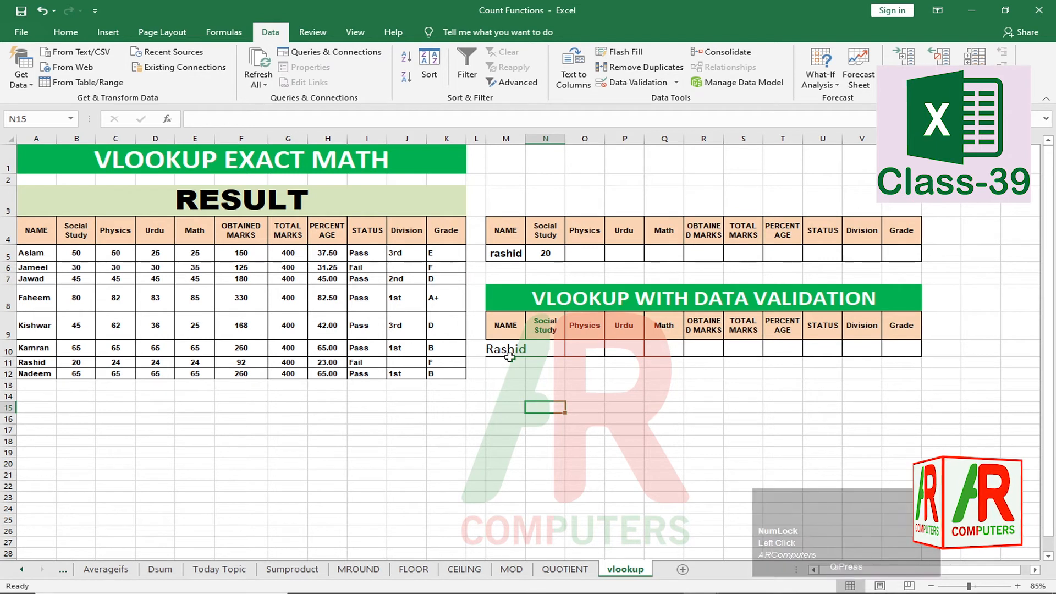
Begin a VLOOKUP formula in the Social Study cell N10 with the absolute reference $M$10 as lookup value.
{"action": "left_click", "coordinate": [545, 254]}
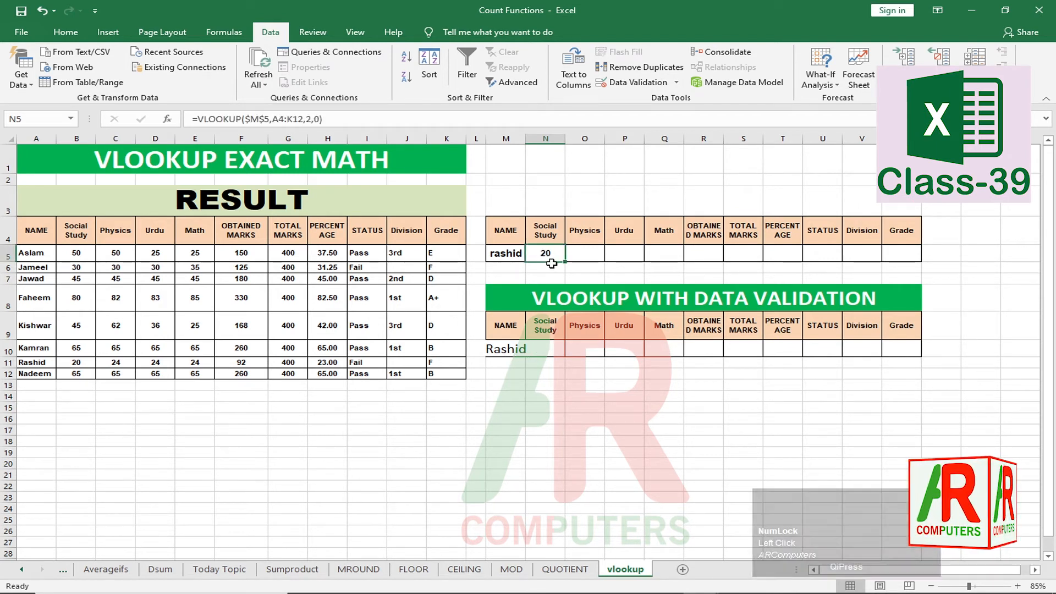
{"action": "left_click", "coordinate": [504, 253]}
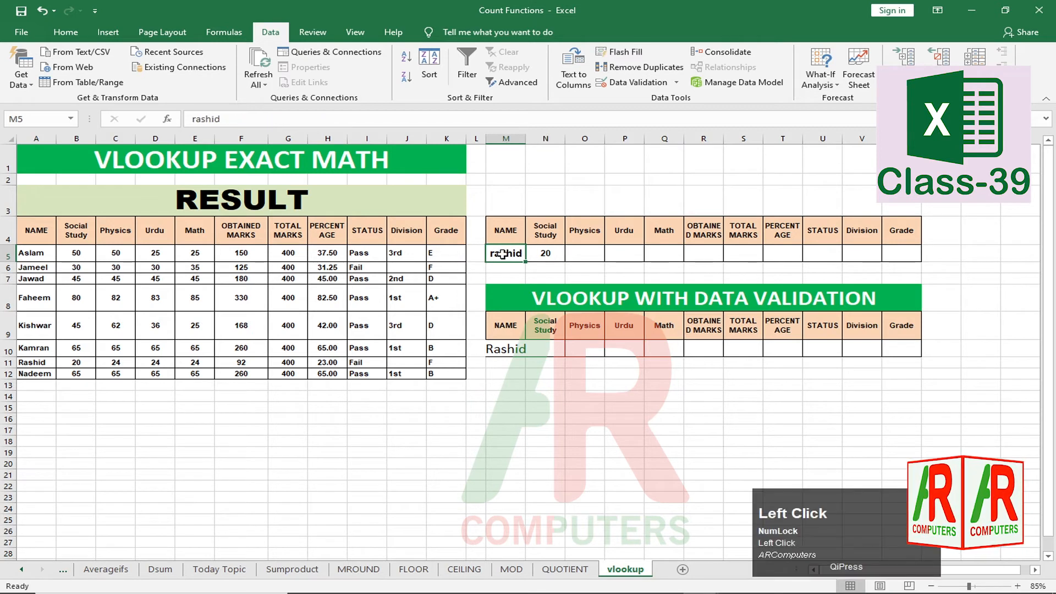
{"action": "left_click", "coordinate": [548, 352]}
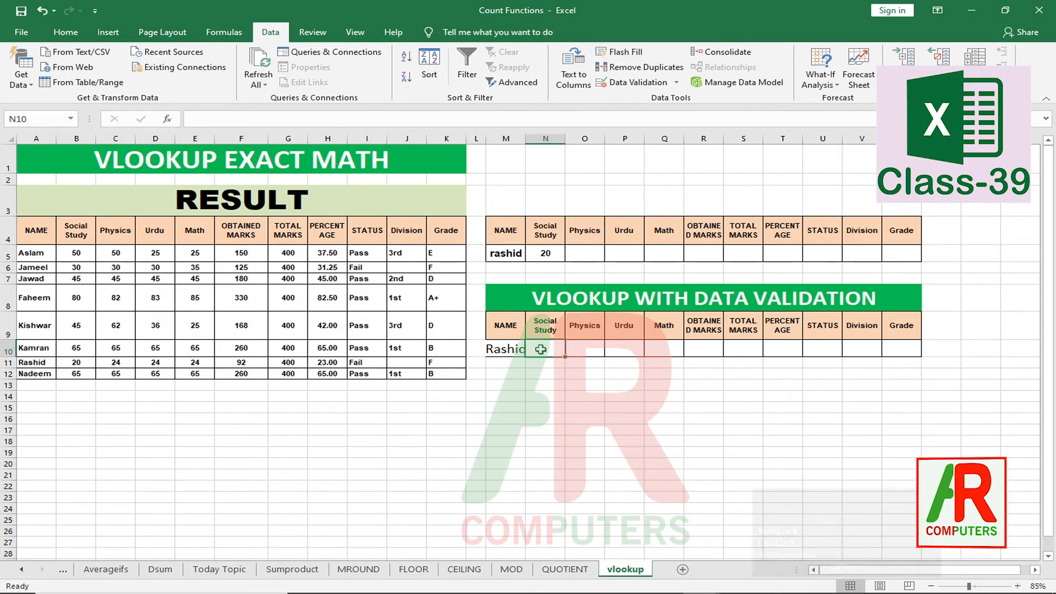
{"action": "type", "text": "="}
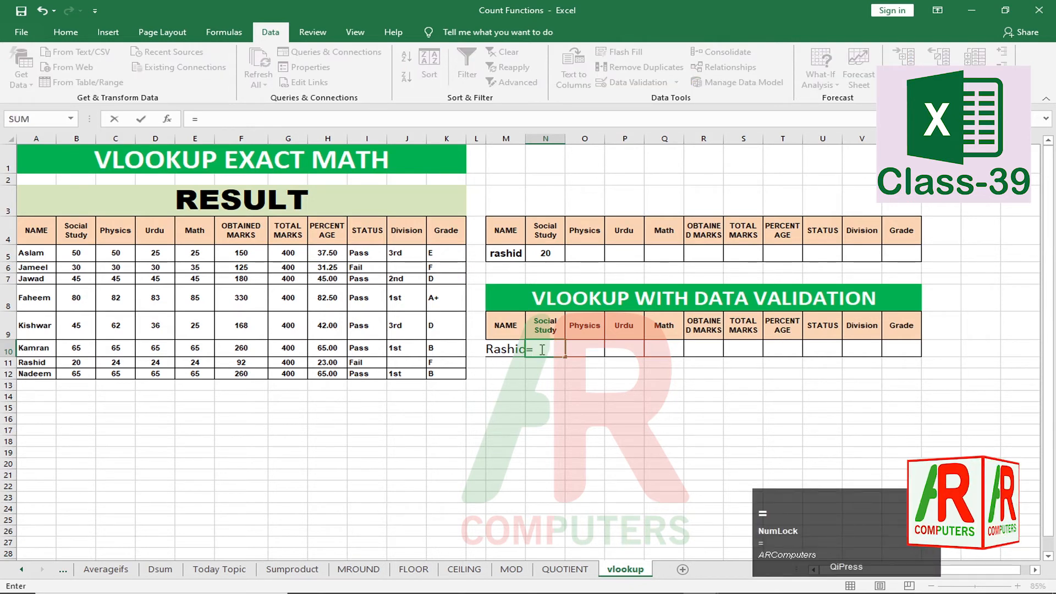
{"action": "type", "text": "vloo"}
{"action": "key", "text": "Tab"}
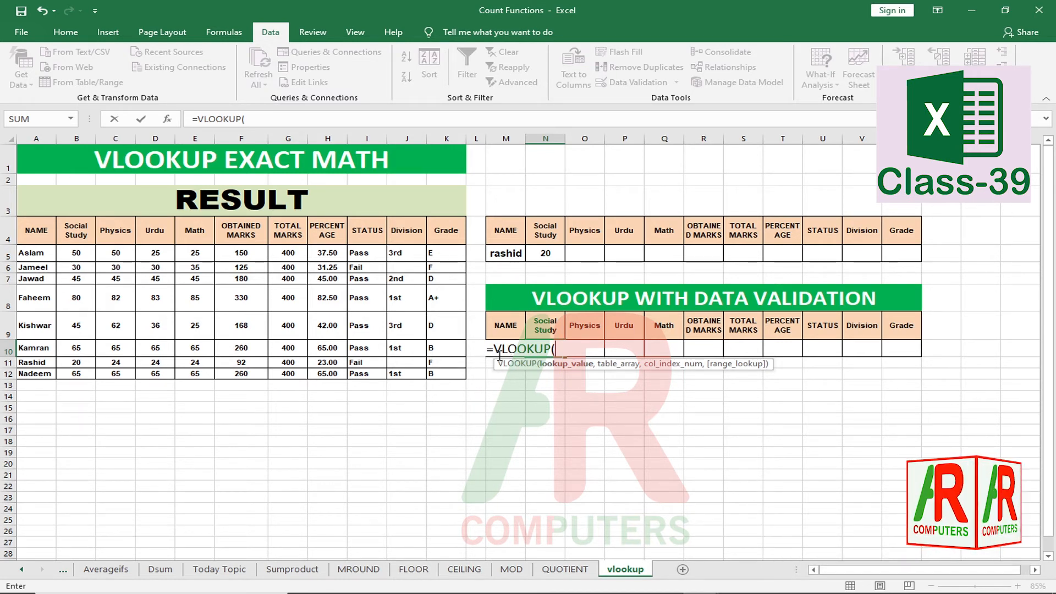
{"action": "type", "text": "m10"}
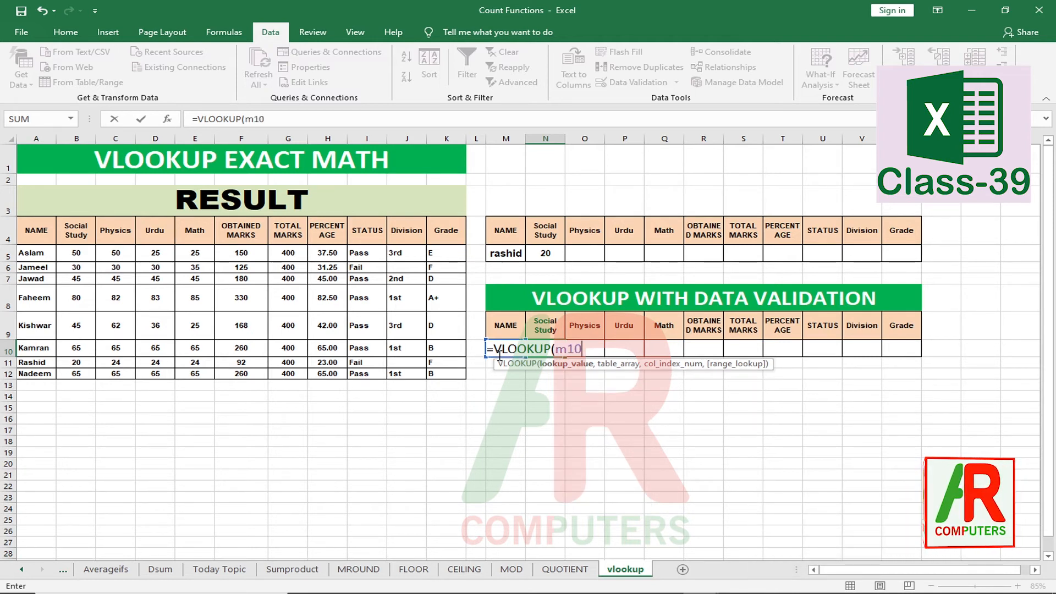
{"action": "key", "text": "F4"}
{"action": "type", "text": ","}
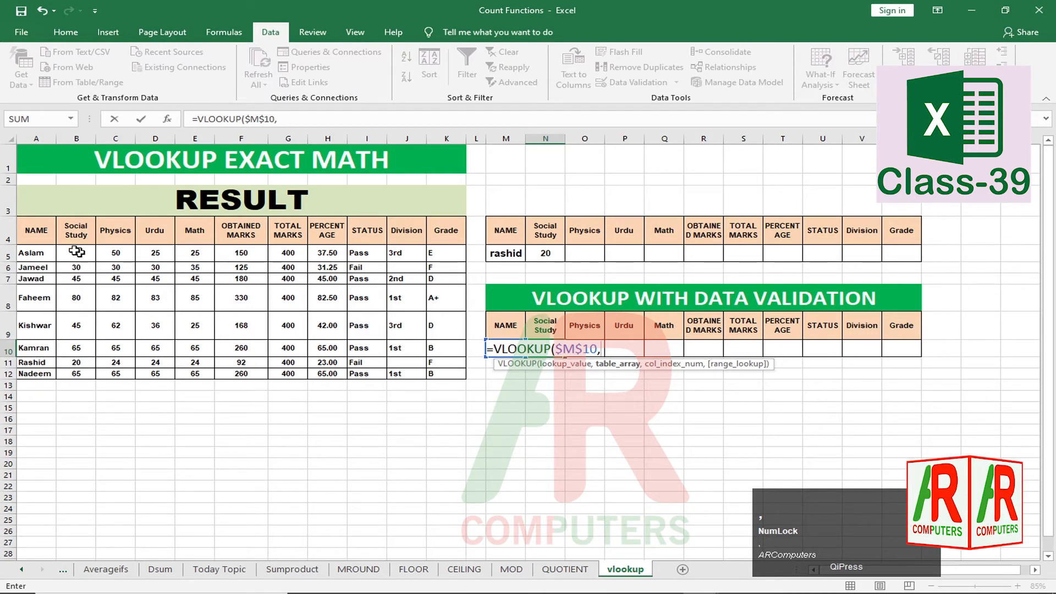
Complete the Social Study VLOOKUP in N10 with table array A4:K12, column index 2 and range lookup 0.
{"action": "left_click_drag", "start_coordinate": [37, 231], "coordinate": [465, 373]}
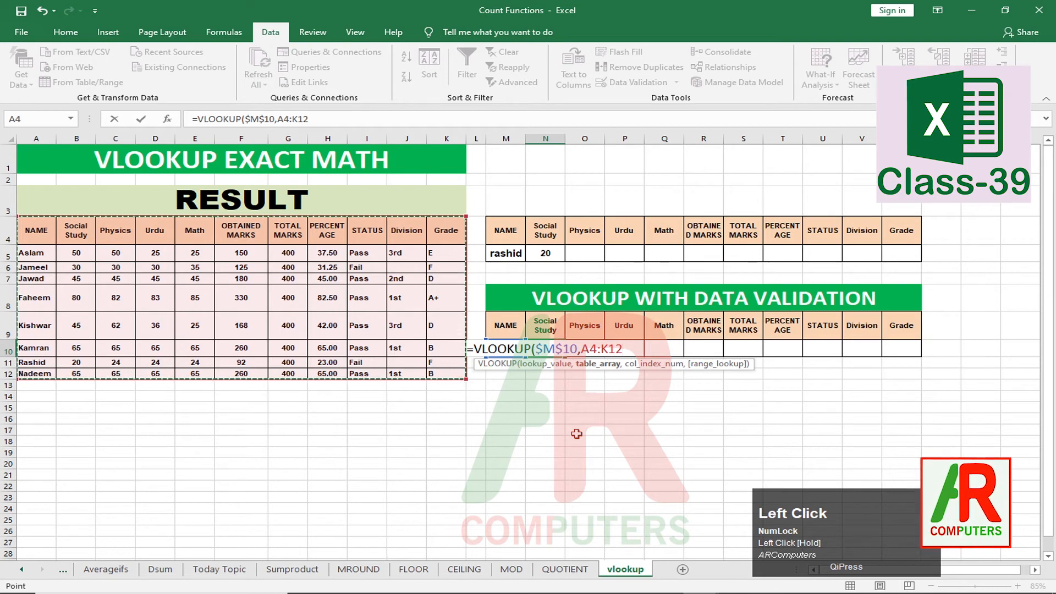
{"action": "type", "text": ","}
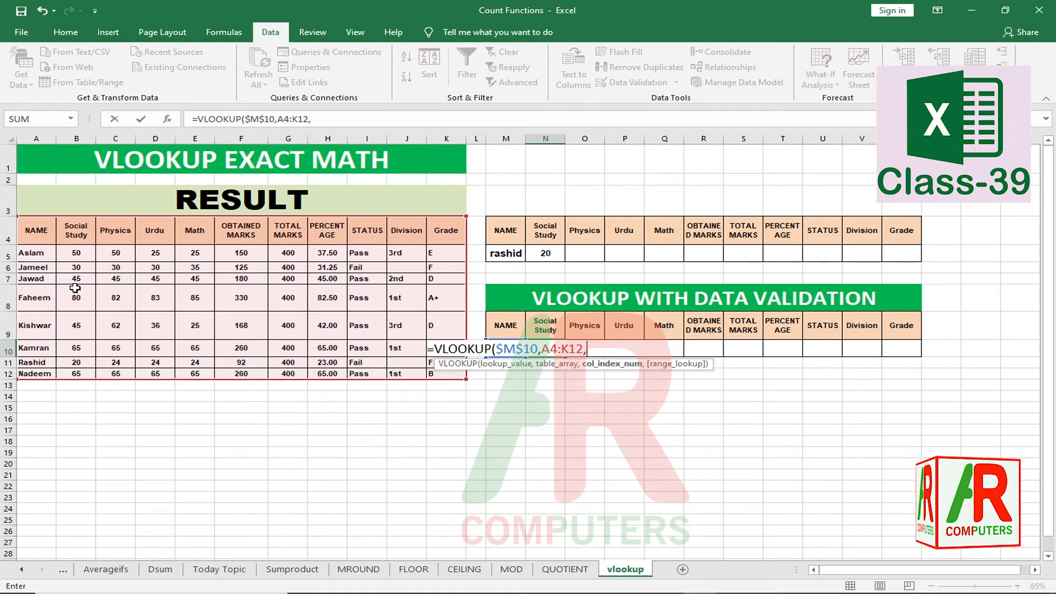
{"action": "type", "text": "2"}
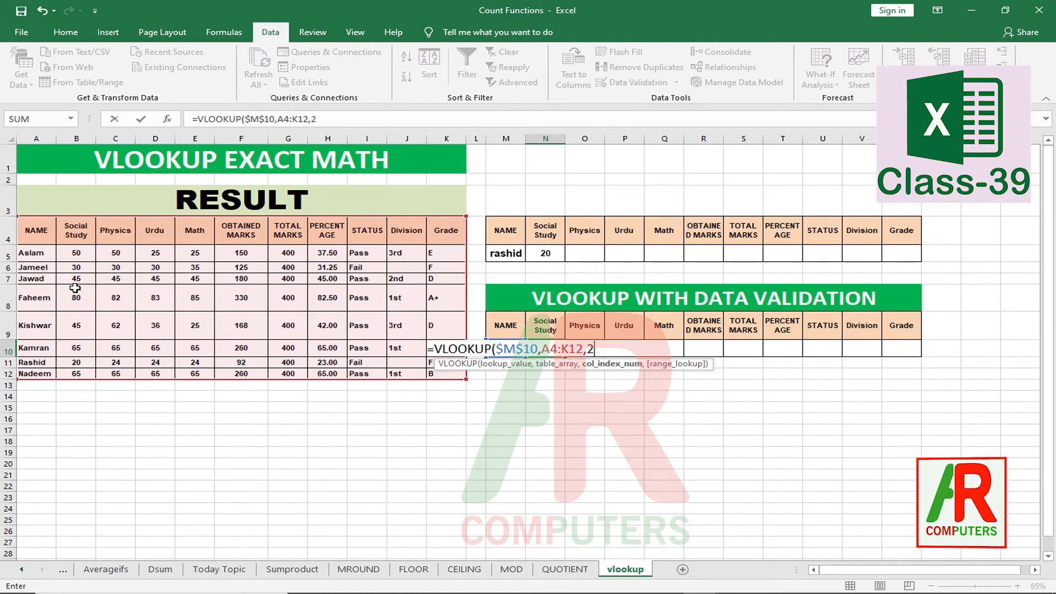
{"action": "type", "text": ","}
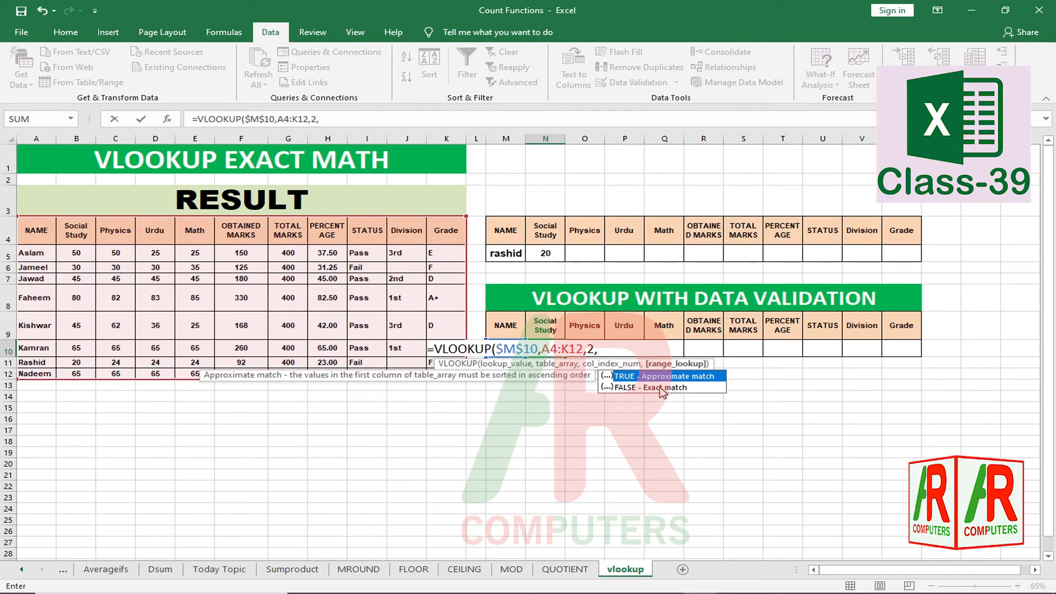
{"action": "type", "text": "0)"}
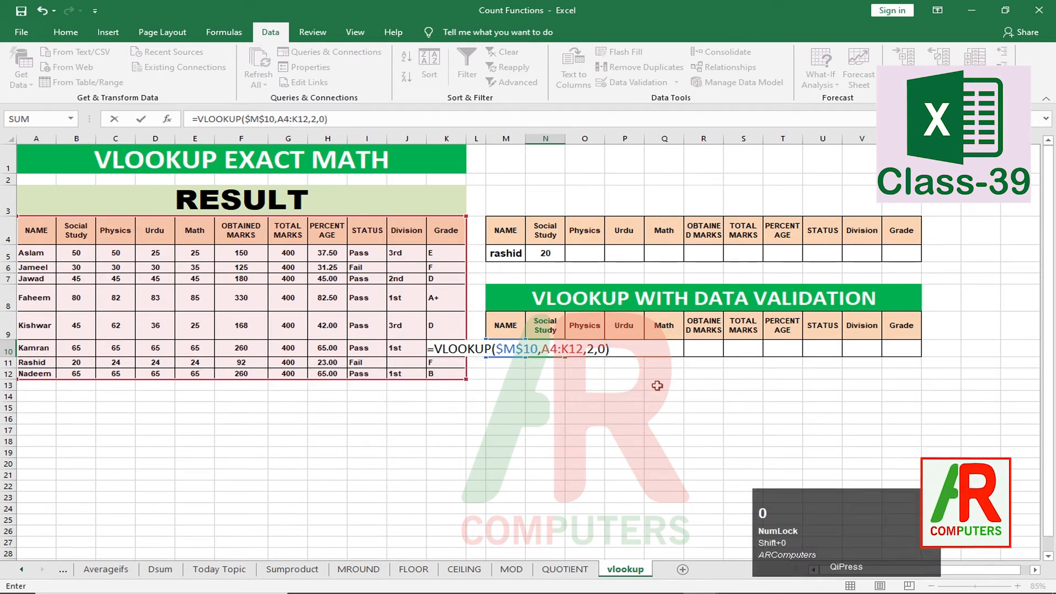
{"action": "key", "text": "Return"}
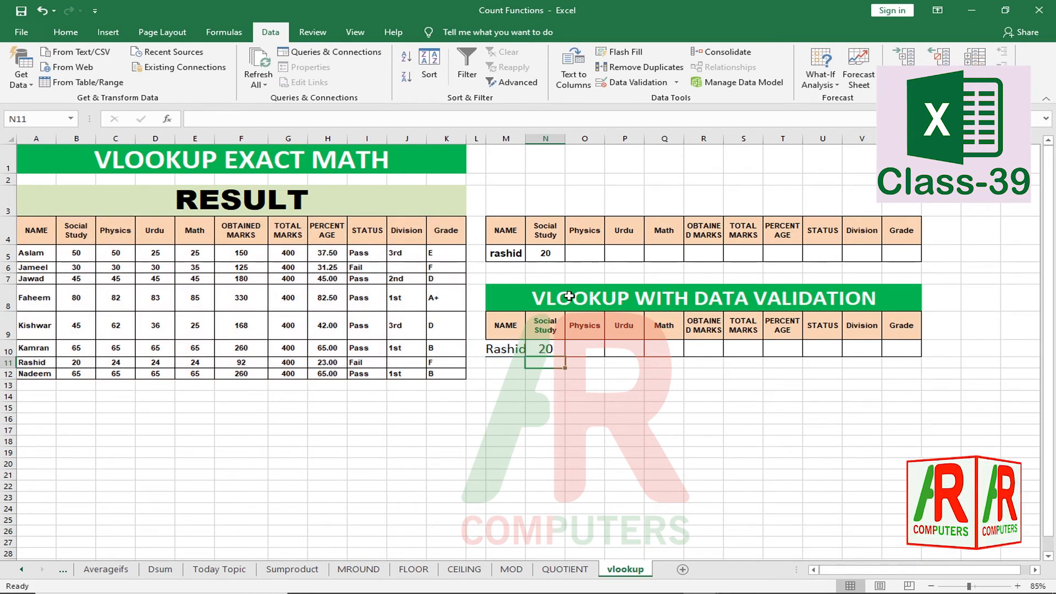
Test the Social Study lookup by choosing the student name from A12 in the validation list of M10.
{"action": "left_click", "coordinate": [500, 353]}
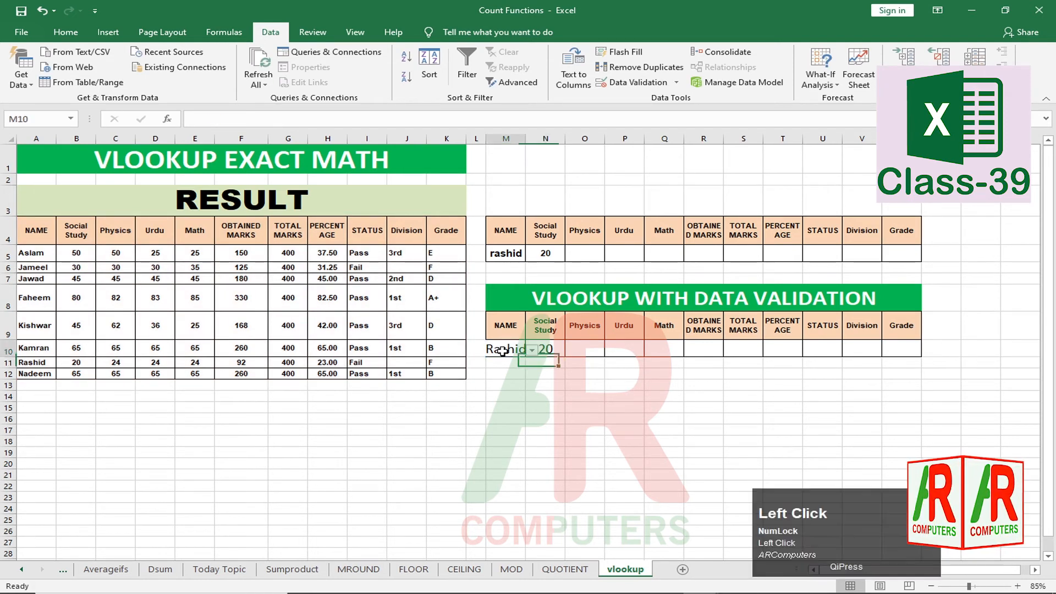
{"action": "left_click", "coordinate": [533, 351]}
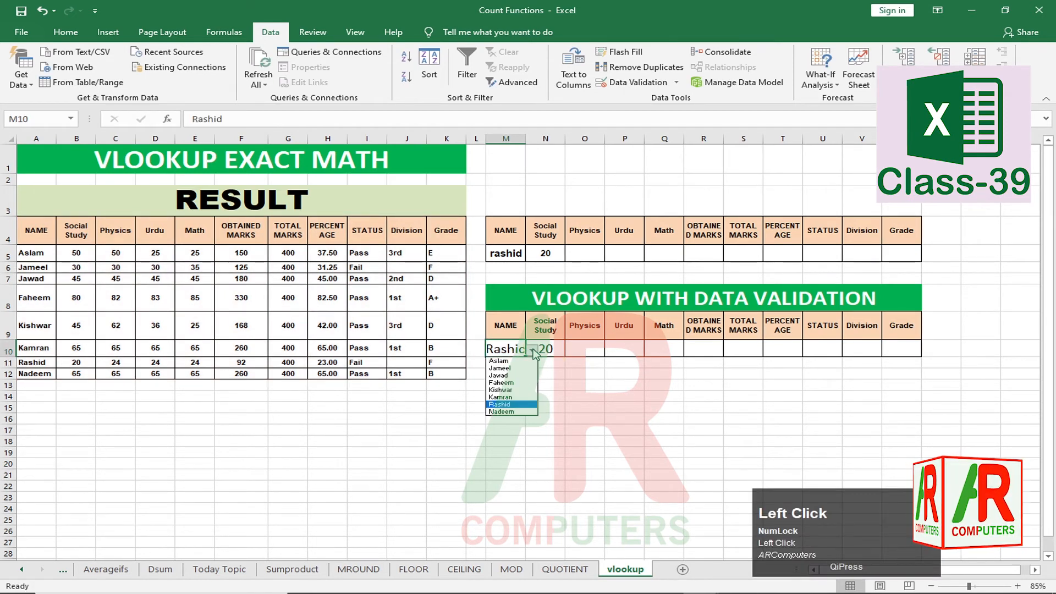
{"action": "left_click", "coordinate": [505, 412]}
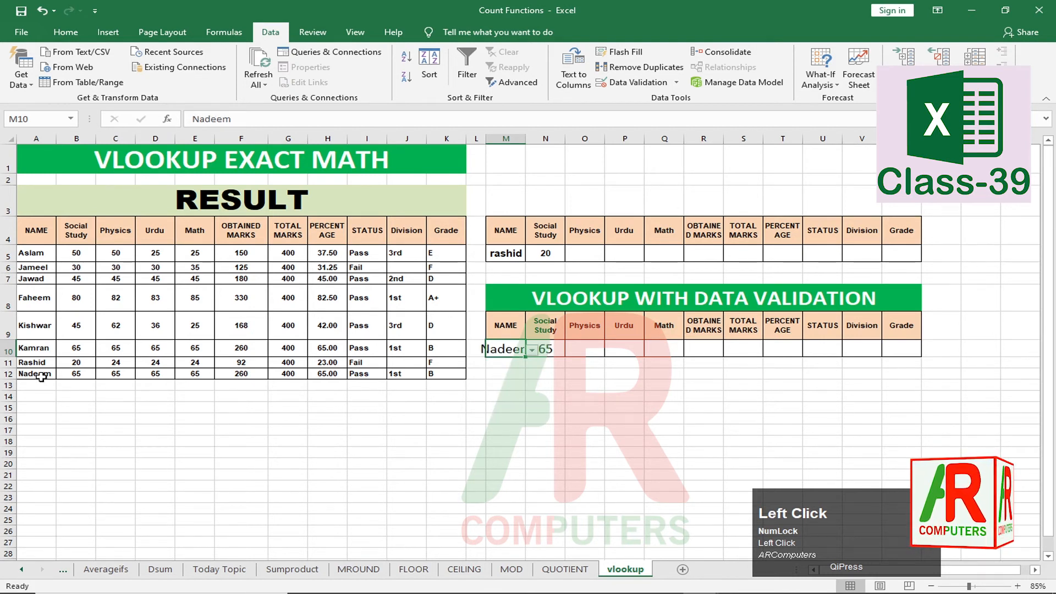
Widen column M so that the student names fit in the NAME cell.
{"action": "left_click", "coordinate": [533, 351]}
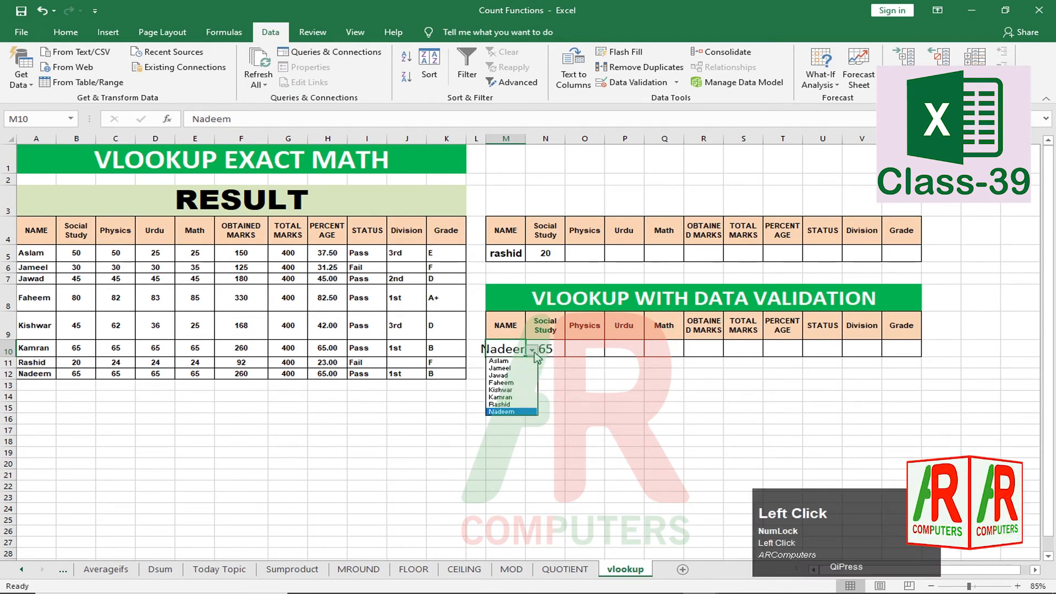
{"action": "left_click", "coordinate": [520, 161]}
{"action": "left_click_drag", "start_coordinate": [525, 139], "coordinate": [553, 139]}
{"action": "left_click", "coordinate": [541, 442]}
{"action": "left_click", "coordinate": [567, 351]}
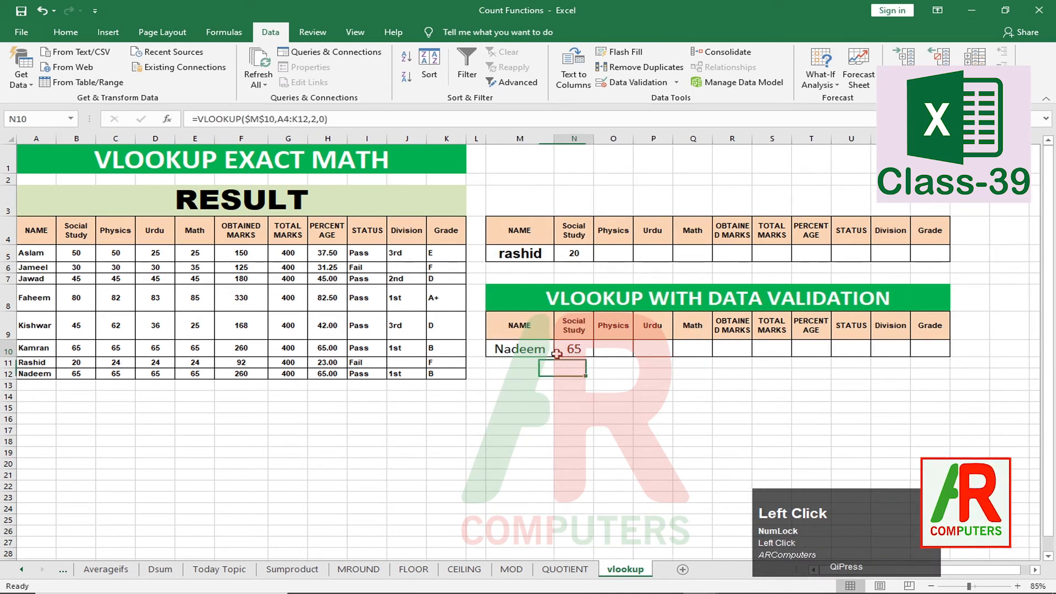
Choose the student name from A5 in the validation list of M10 to test the Social Study lookup again.
{"action": "left_click", "coordinate": [549, 351]}
{"action": "left_click", "coordinate": [560, 350]}
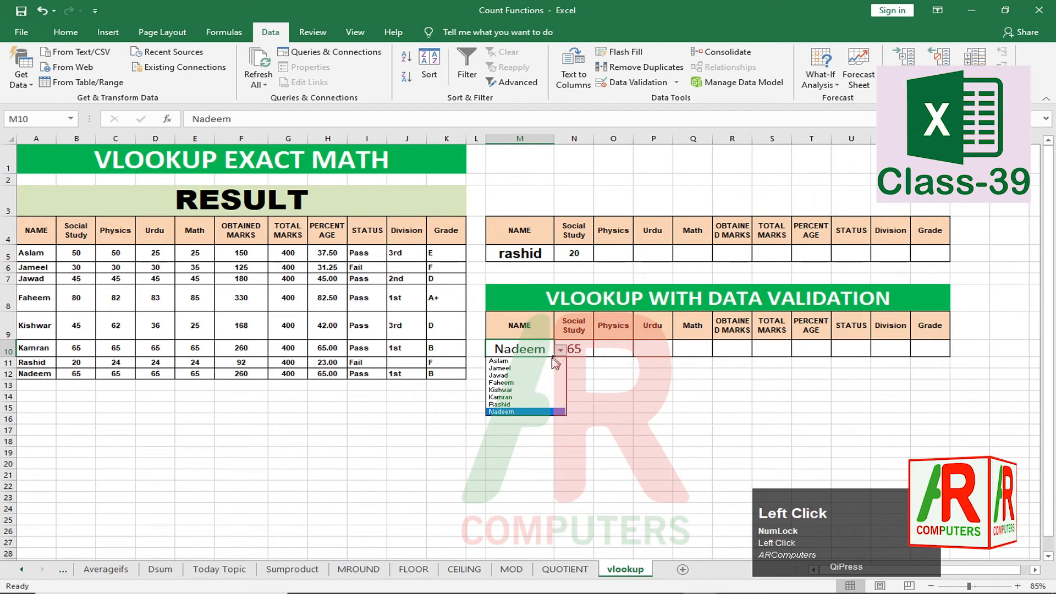
{"action": "left_click", "coordinate": [528, 361]}
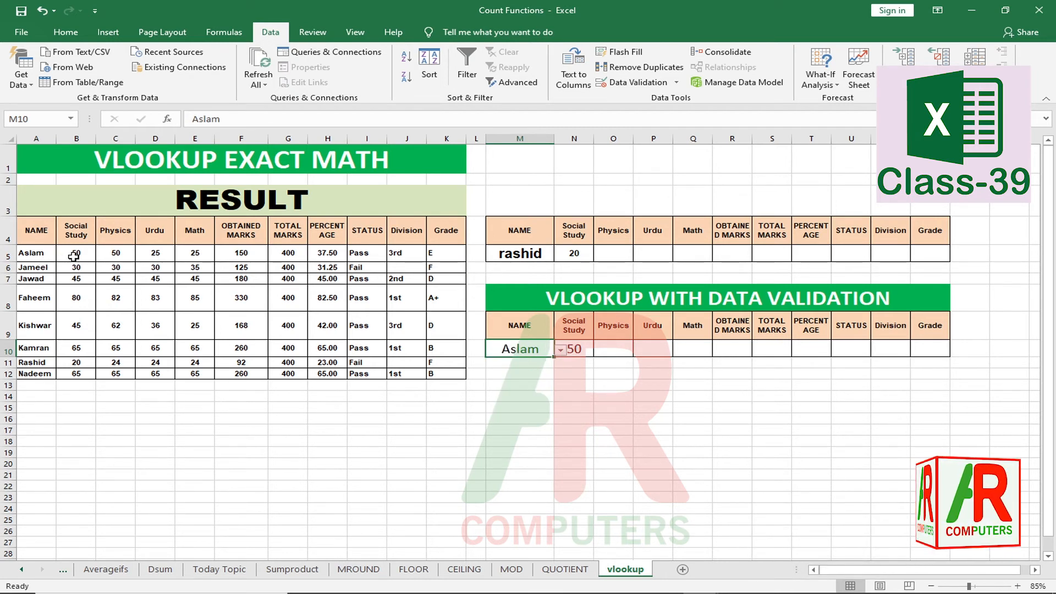
{"action": "left_click", "coordinate": [517, 419]}
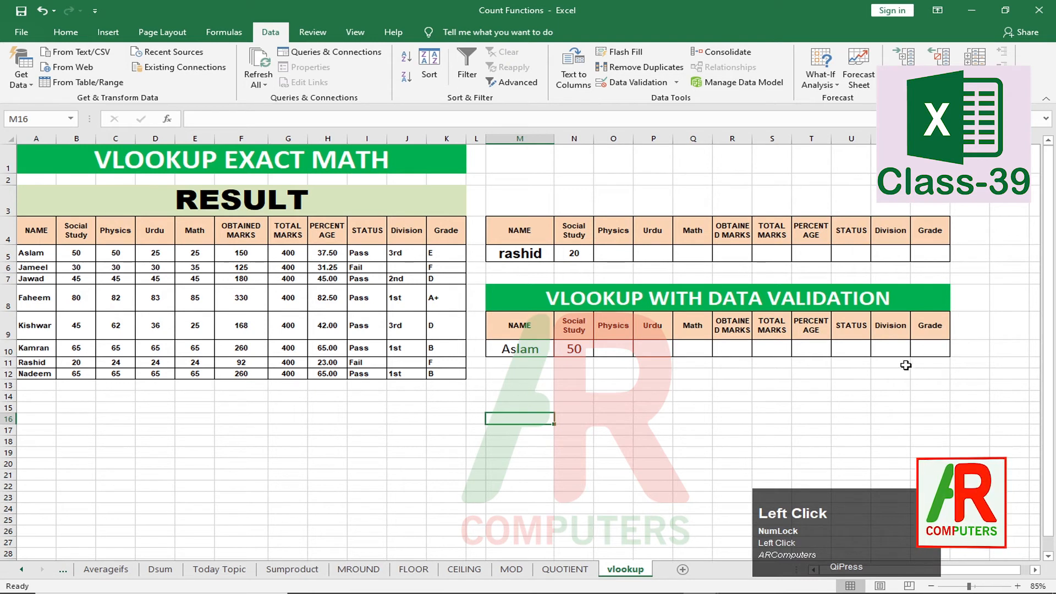
Begin a VLOOKUP formula in the STATUS cell U10 with the absolute reference $M$10 as lookup value.
{"action": "left_click", "coordinate": [847, 352]}
{"action": "left_click", "coordinate": [851, 396]}
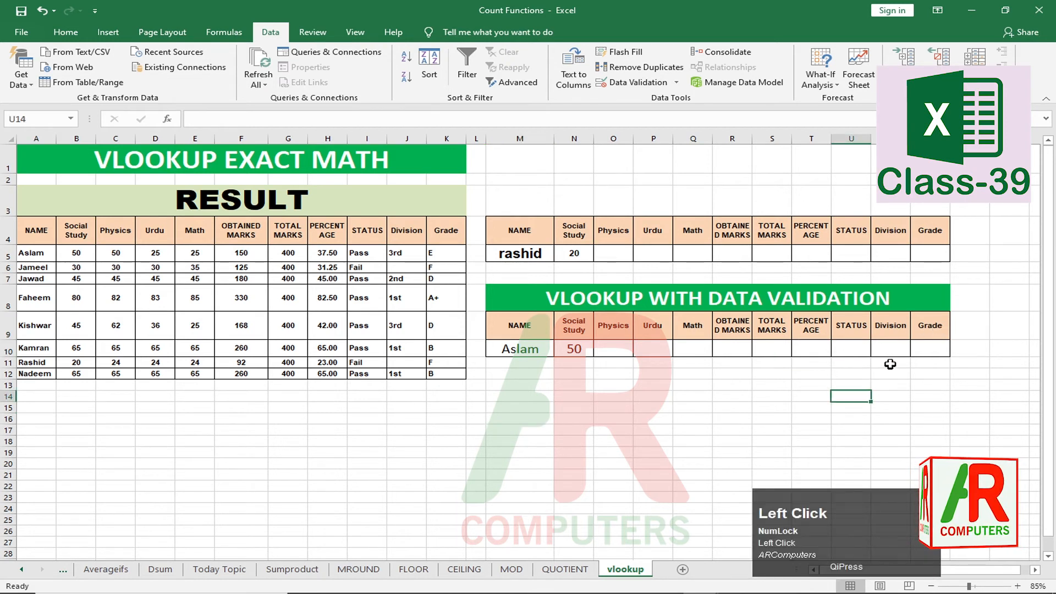
{"action": "left_click", "coordinate": [851, 348]}
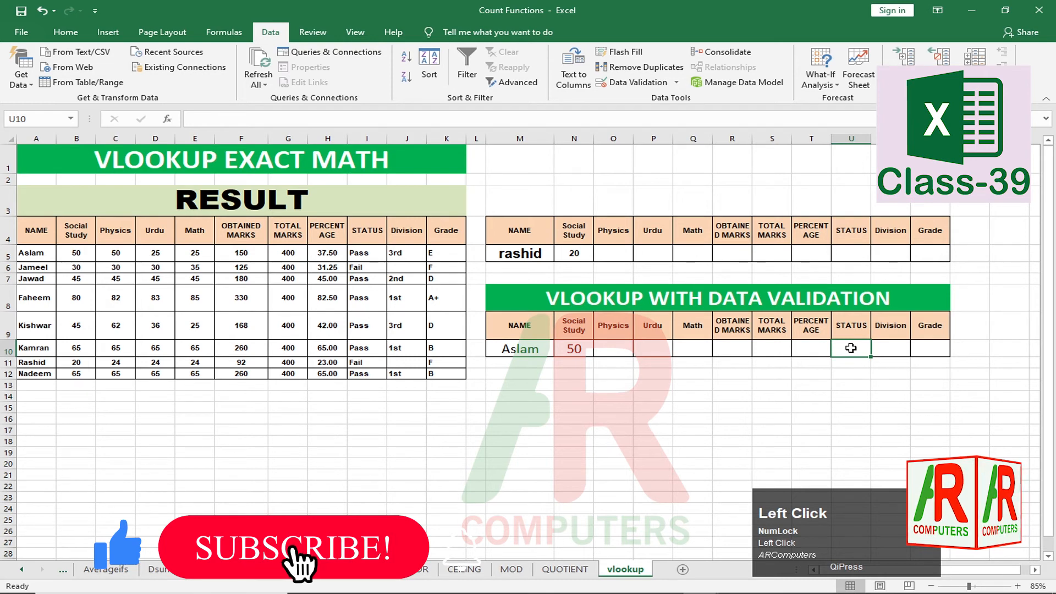
{"action": "type", "text": "="}
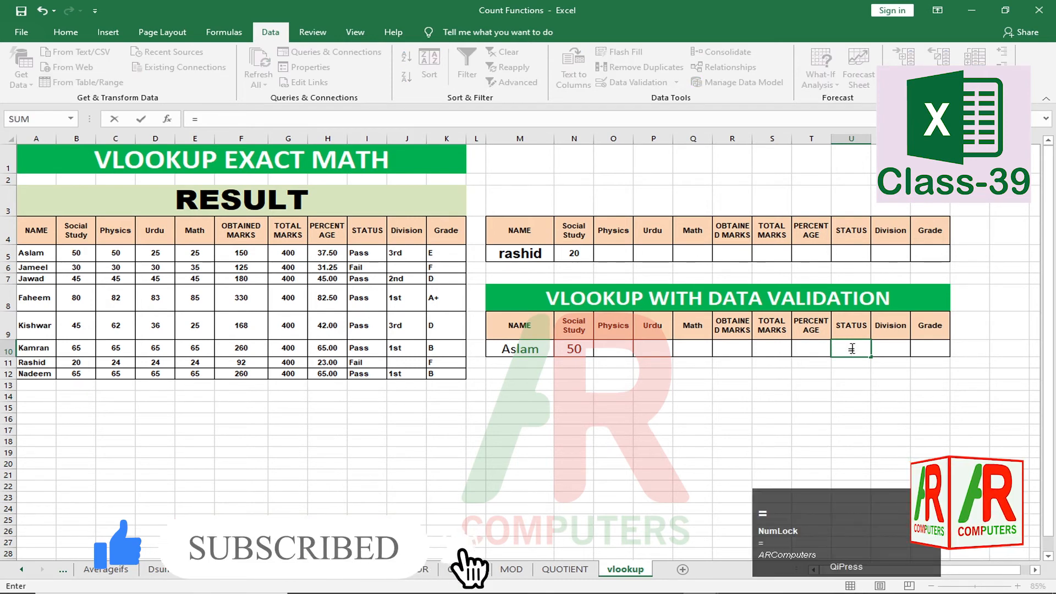
{"action": "type", "text": "vloo"}
{"action": "key", "text": "Tab"}
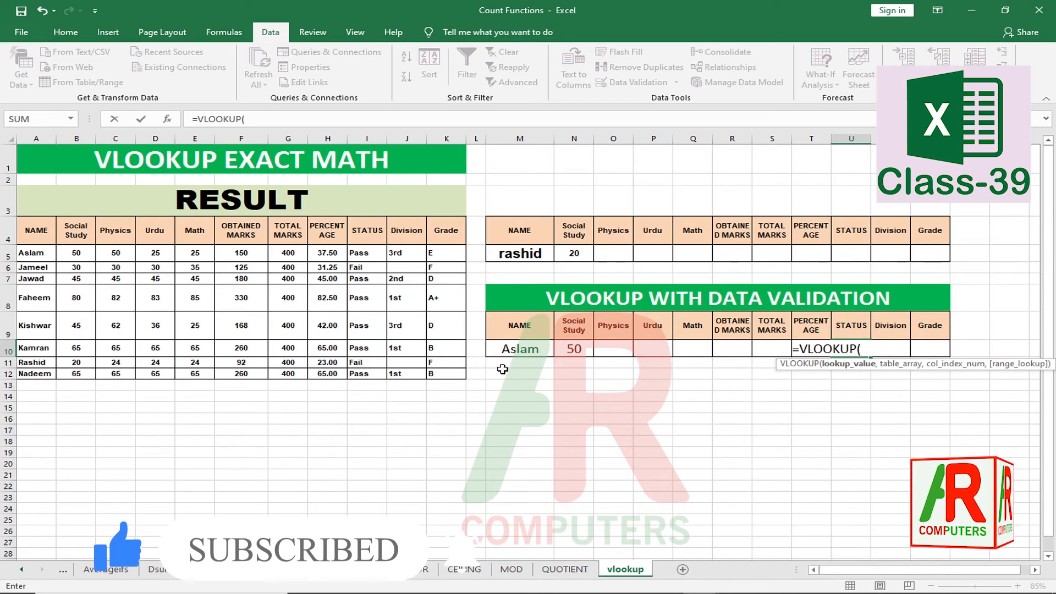
{"action": "left_click", "coordinate": [520, 350]}
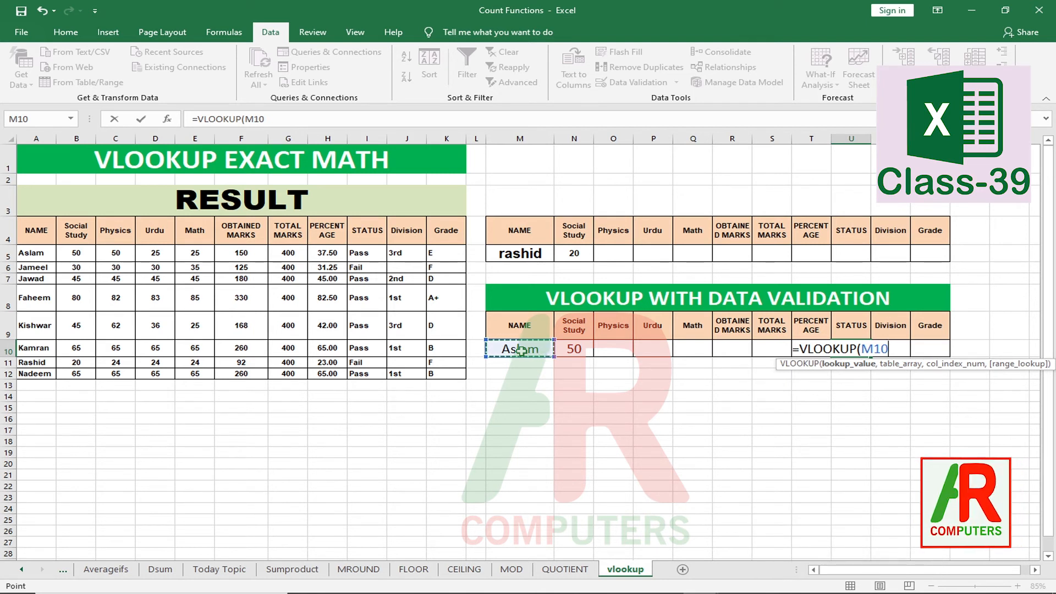
{"action": "key", "text": "F4"}
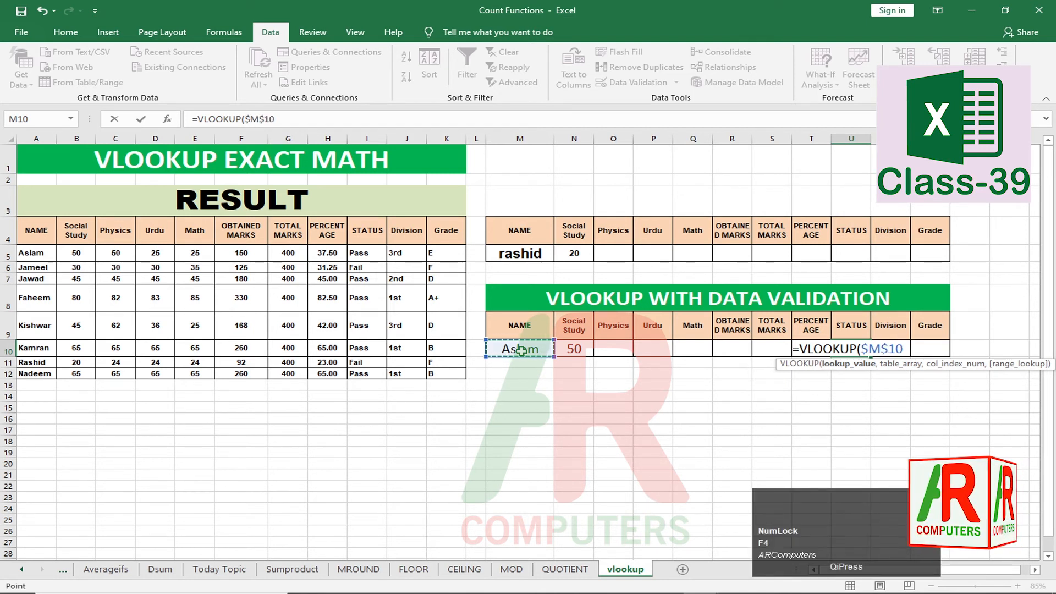
{"action": "type", "text": ","}
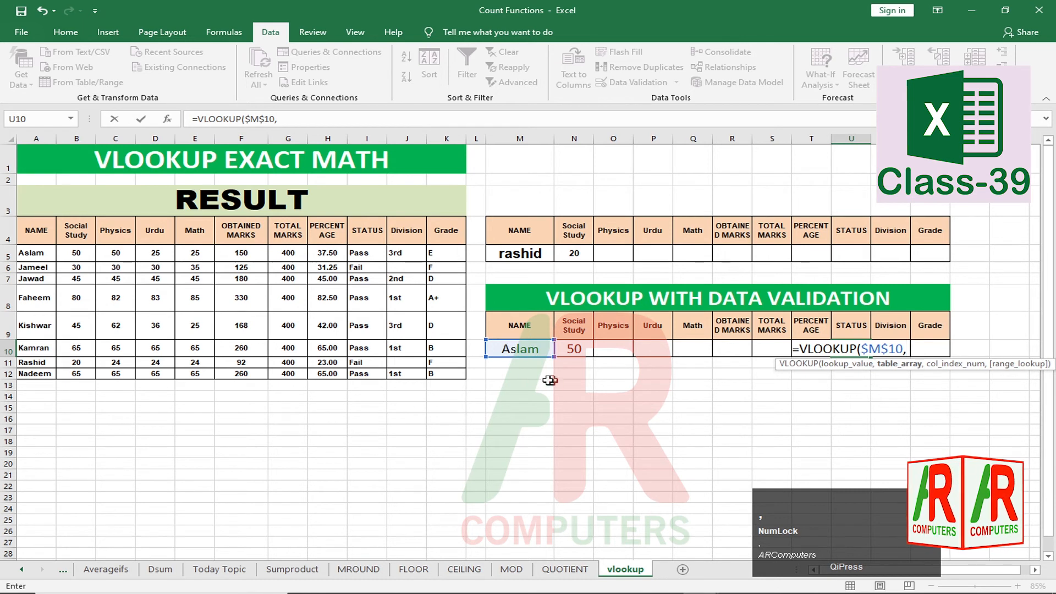
Complete the STATUS VLOOKUP in U10 with table array A4:K12, column index 9 and range lookup 0.
{"action": "left_click_drag", "start_coordinate": [33, 235], "coordinate": [447, 374]}
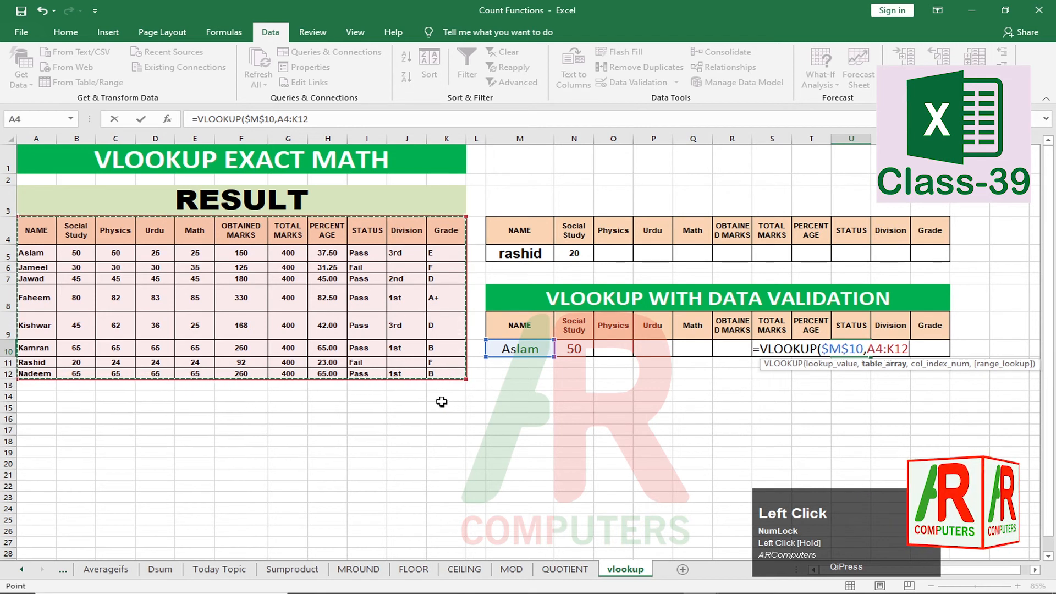
{"action": "type", "text": ","}
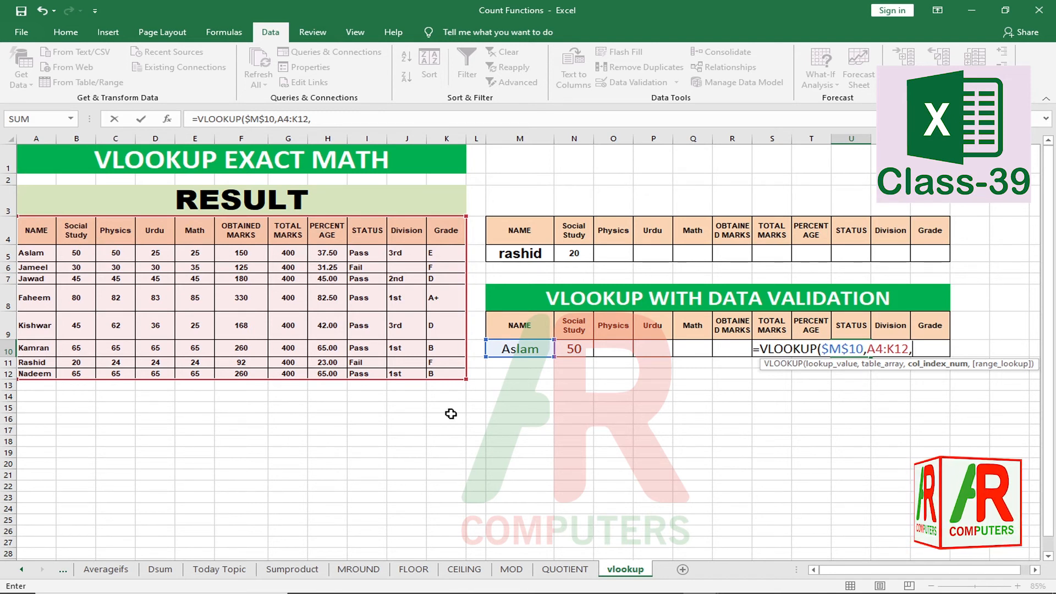
{"action": "type", "text": "9"}
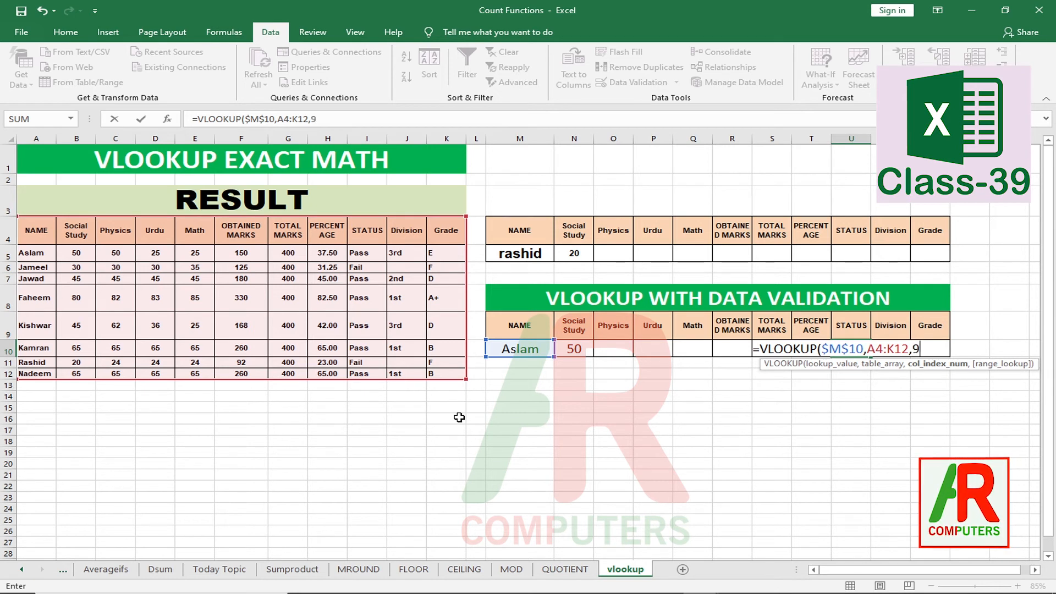
{"action": "type", "text": ","}
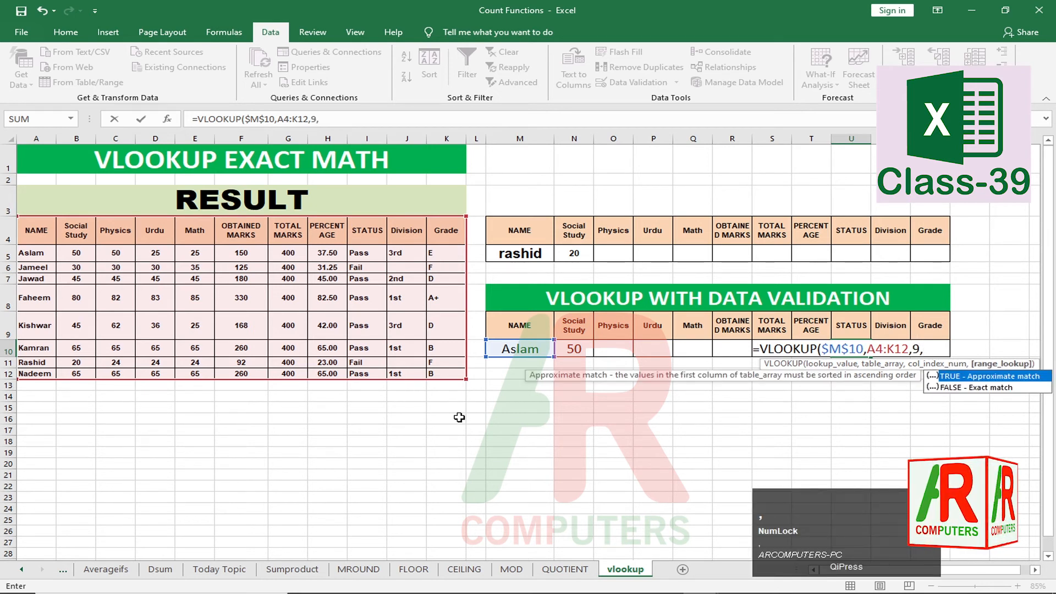
{"action": "type", "text": "0"}
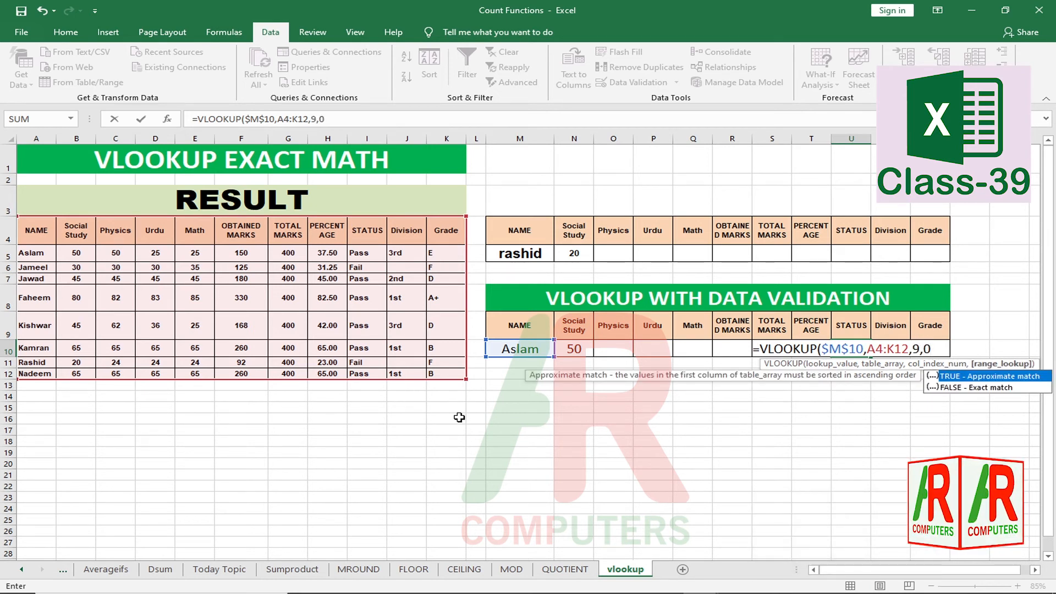
{"action": "type", "text": ")"}
{"action": "key", "text": "Return"}
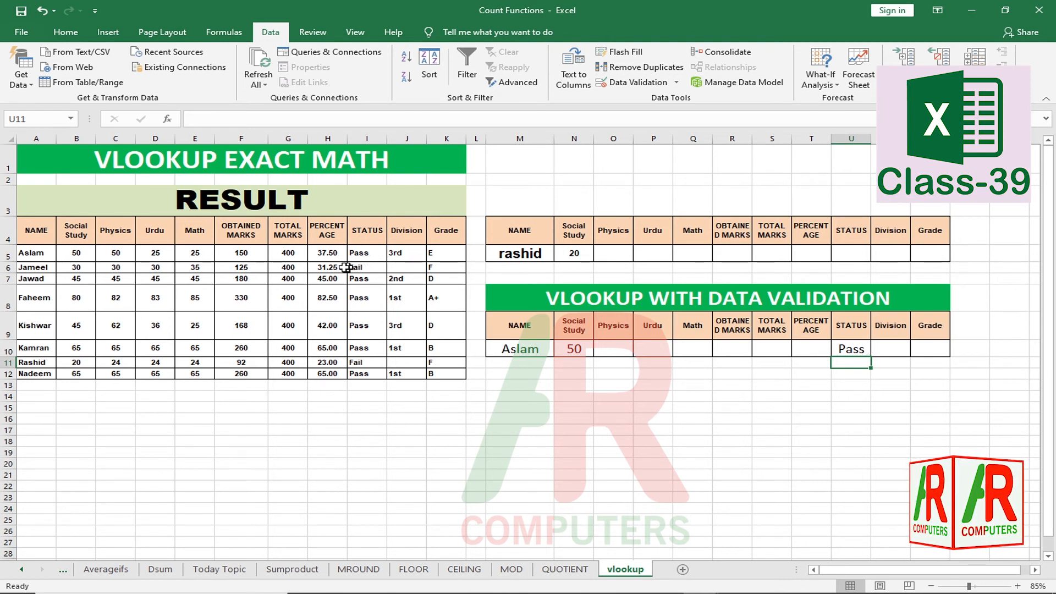
Test both lookups by choosing the student name from A6 in the validation list of M10.
{"action": "left_click", "coordinate": [537, 350]}
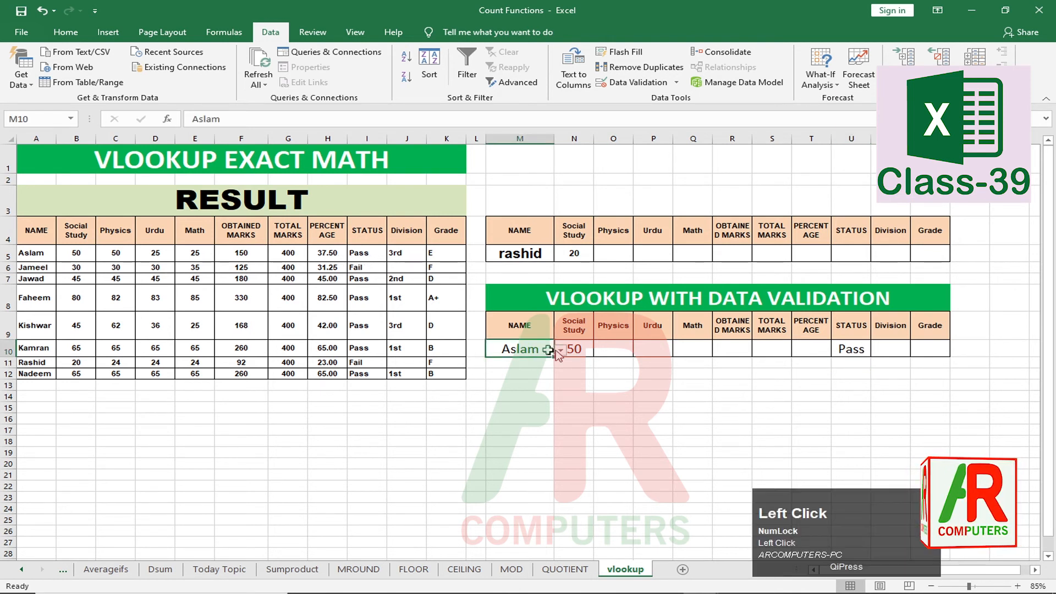
{"action": "left_click", "coordinate": [559, 351]}
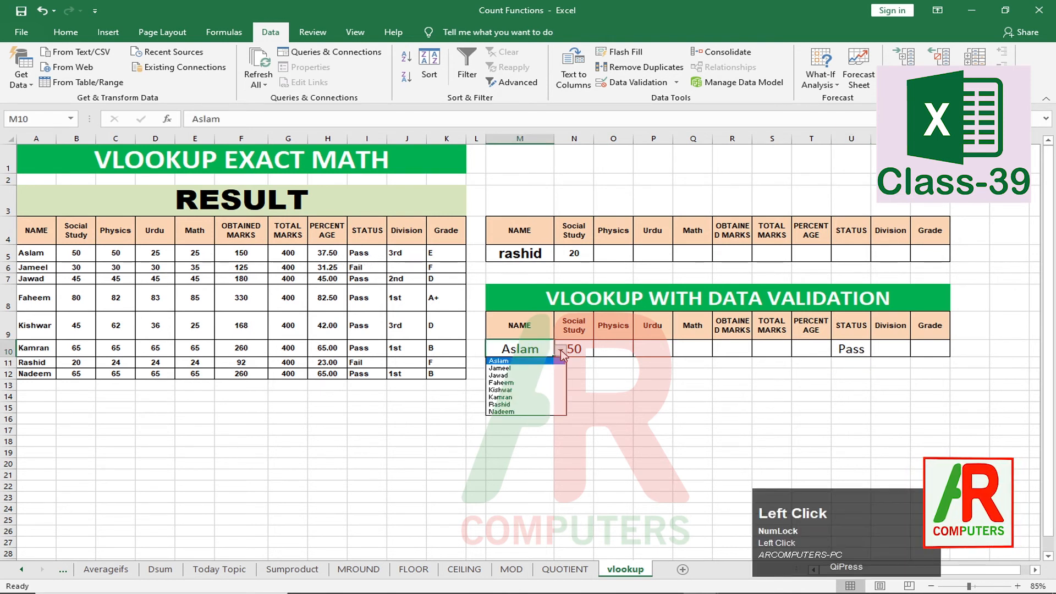
{"action": "left_click", "coordinate": [528, 369]}
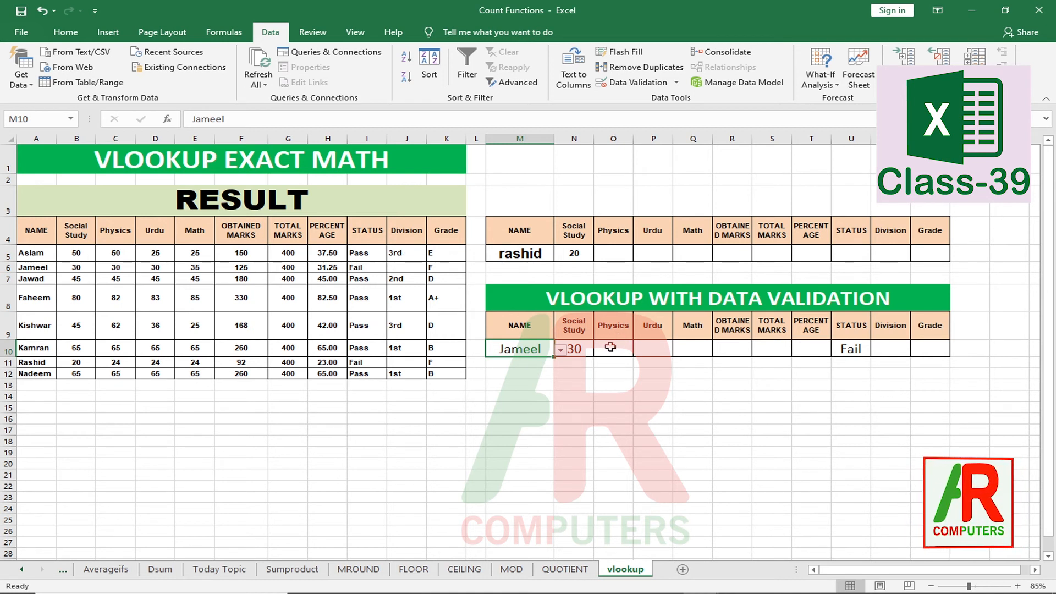
{"action": "left_click", "coordinate": [613, 385]}
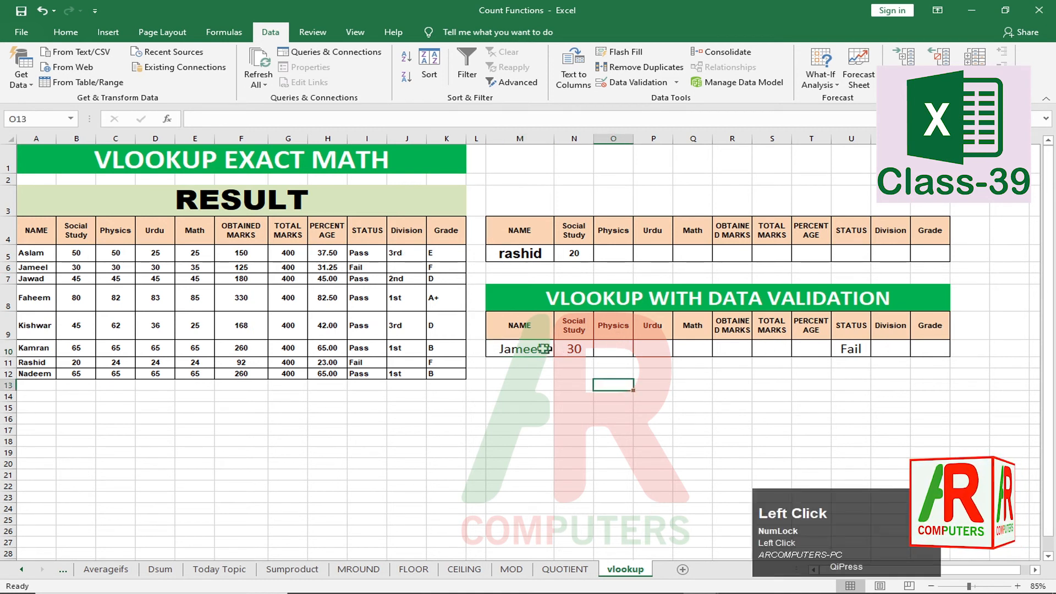
{"action": "left_click", "coordinate": [523, 350]}
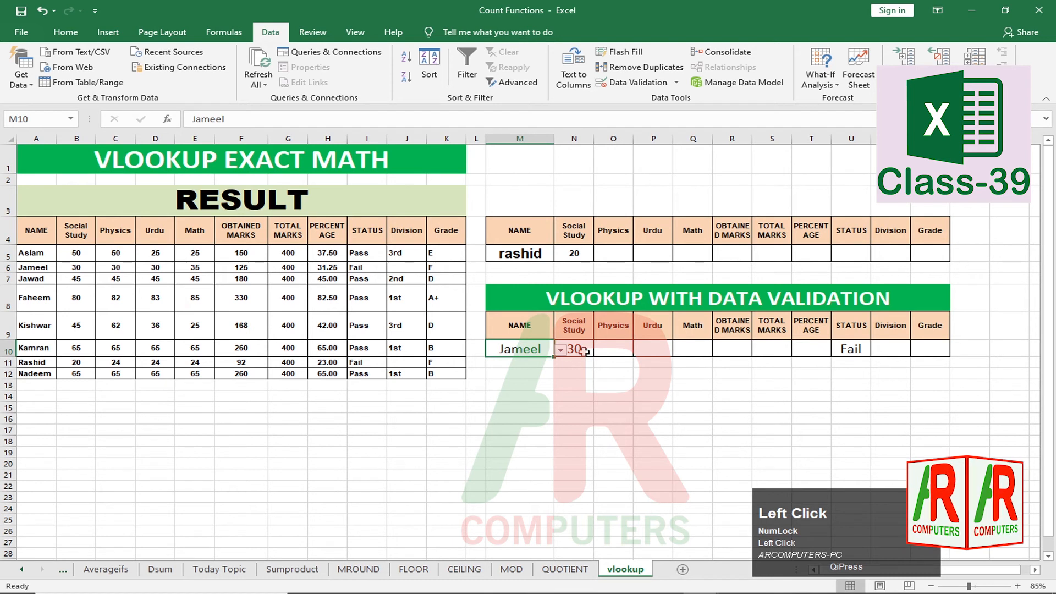
{"action": "left_click_drag", "start_coordinate": [584, 352], "coordinate": [934, 356]}
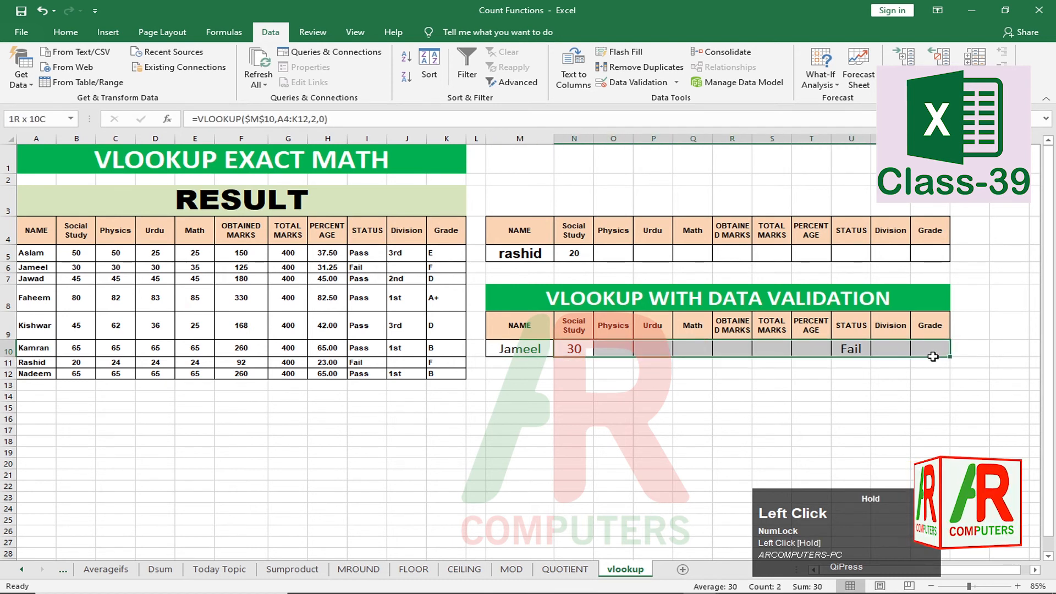
{"action": "left_click", "coordinate": [768, 353]}
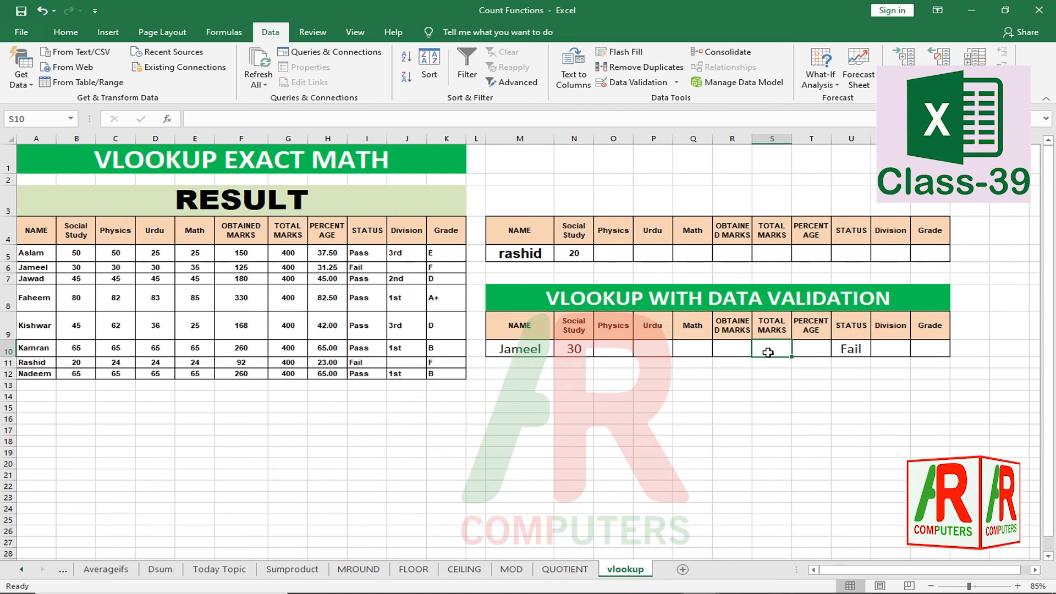
{"action": "left_click", "coordinate": [519, 351]}
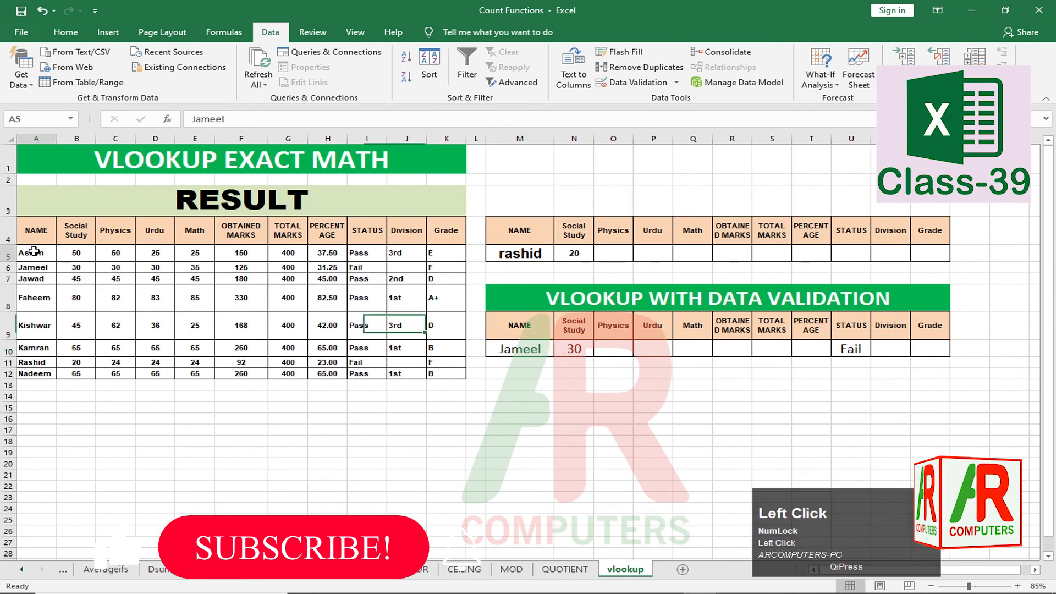
{"action": "left_click_drag", "start_coordinate": [30, 252], "coordinate": [30, 362]}
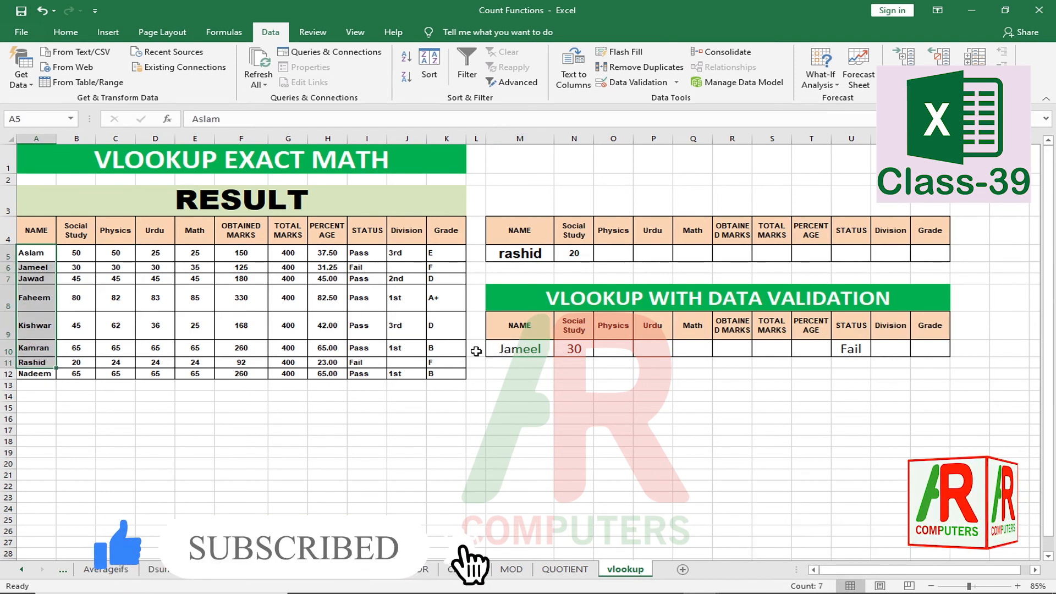
{"action": "left_click", "coordinate": [29, 375]}
{"action": "left_click_drag", "start_coordinate": [31, 251], "coordinate": [34, 374]}
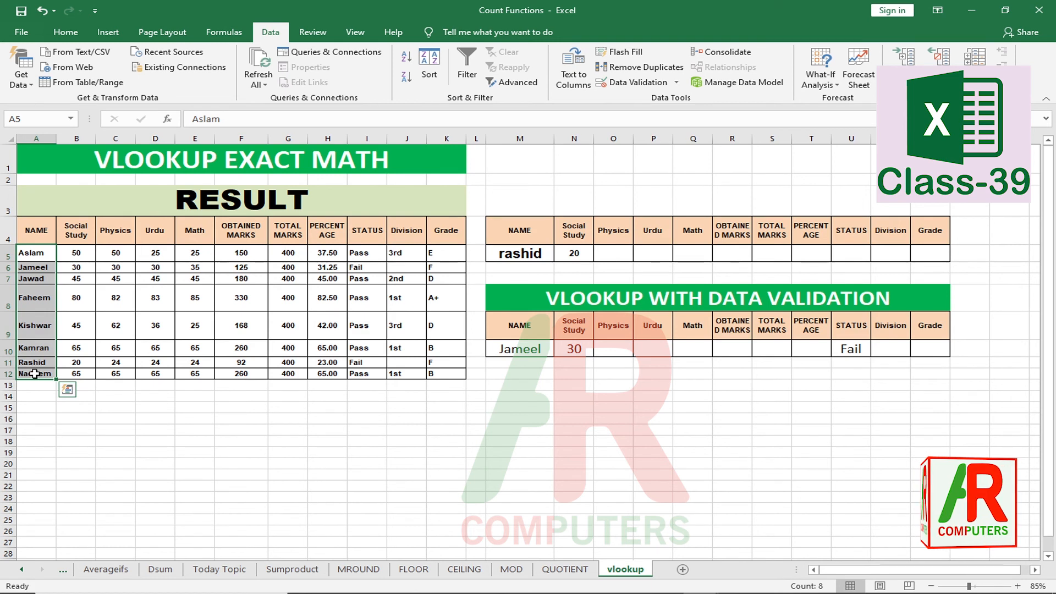
{"action": "left_click", "coordinate": [45, 310]}
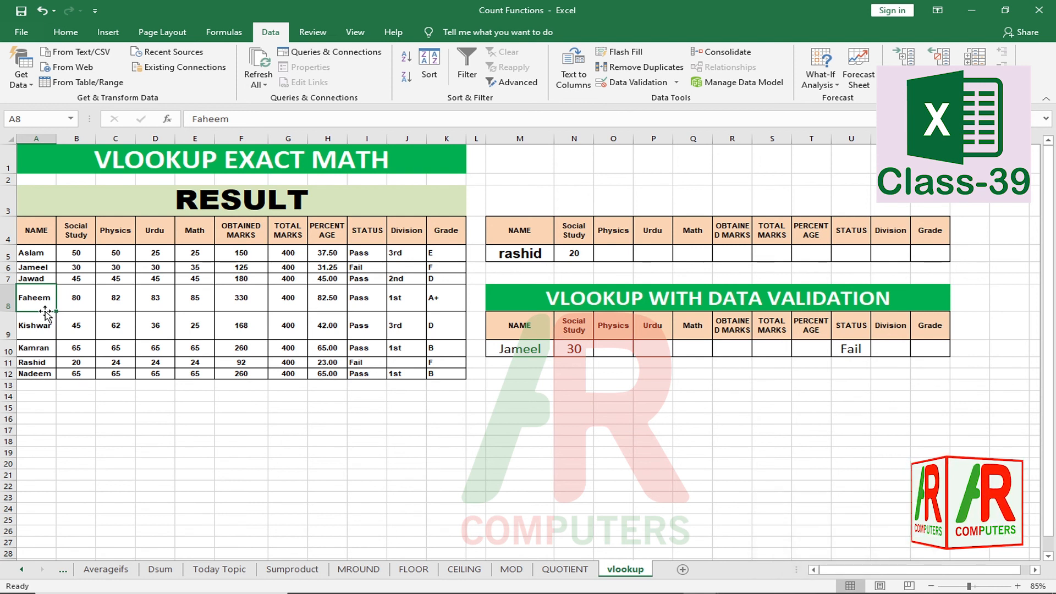
{"action": "left_click_drag", "start_coordinate": [40, 253], "coordinate": [55, 356]}
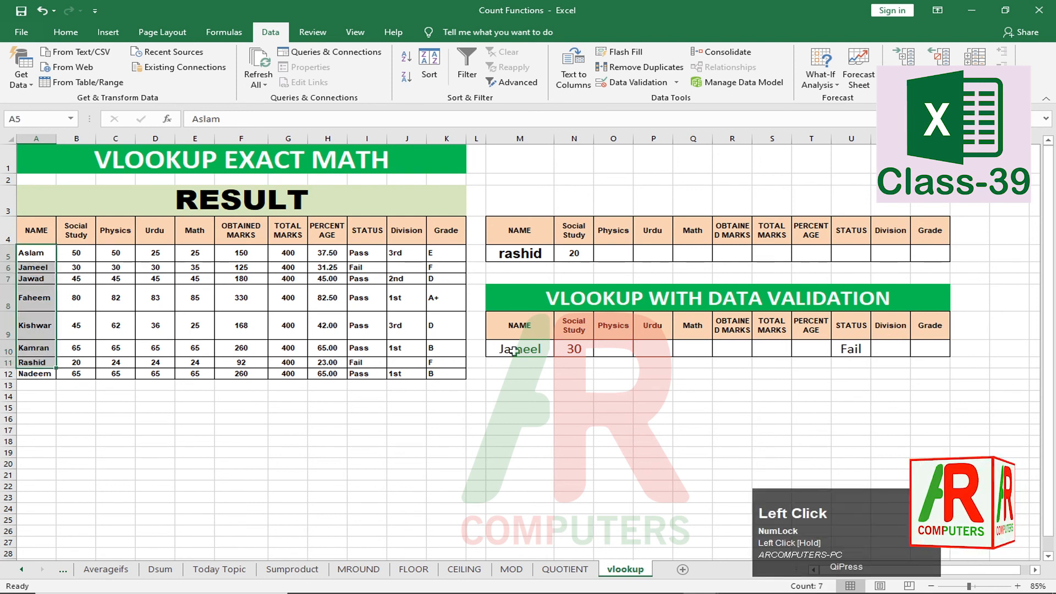
{"action": "left_click", "coordinate": [612, 410]}
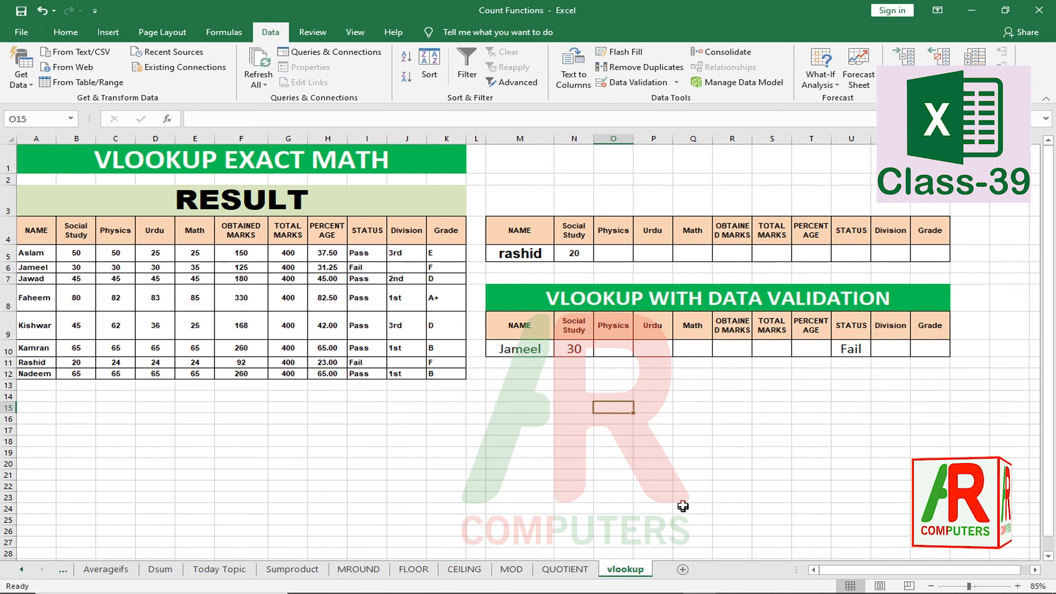
{"action": "mouse_move", "coordinate": [800, 590]}
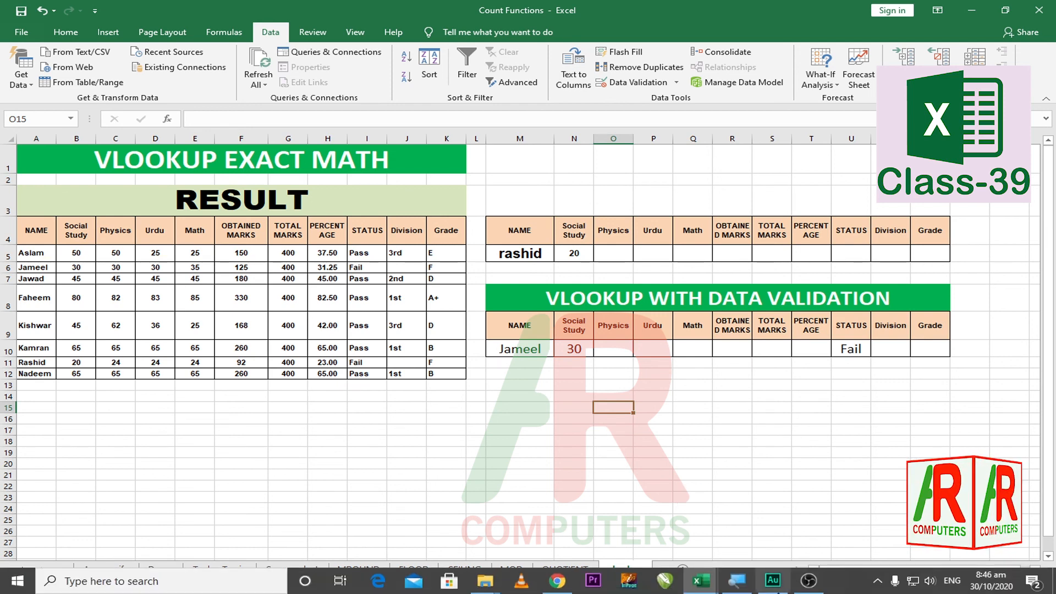